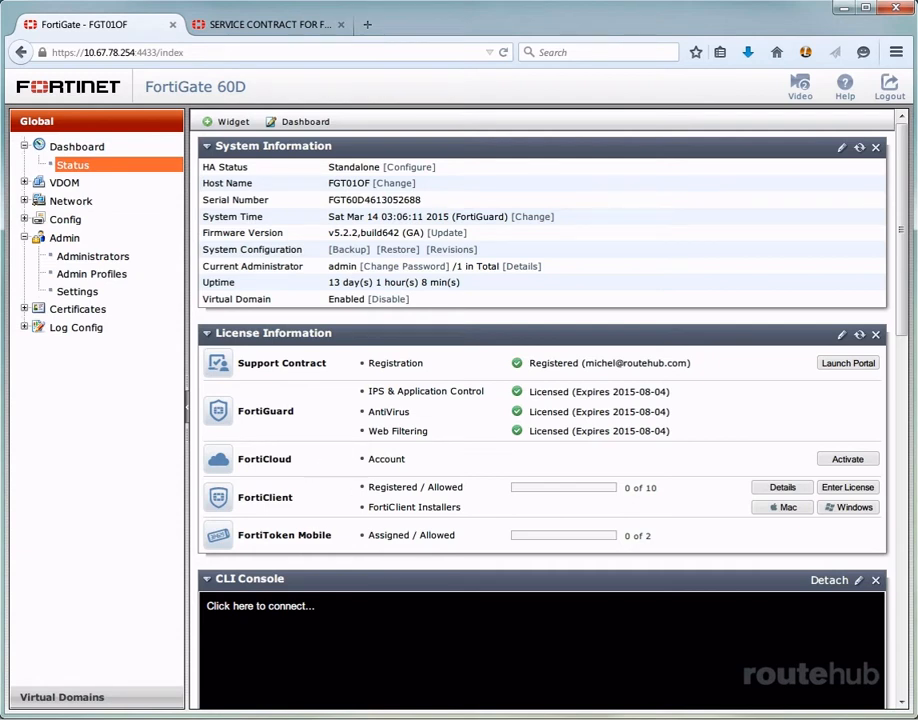
Create a new FortiCloud account from the license information and finish signing up through the registration confirmation email
click(850, 459)
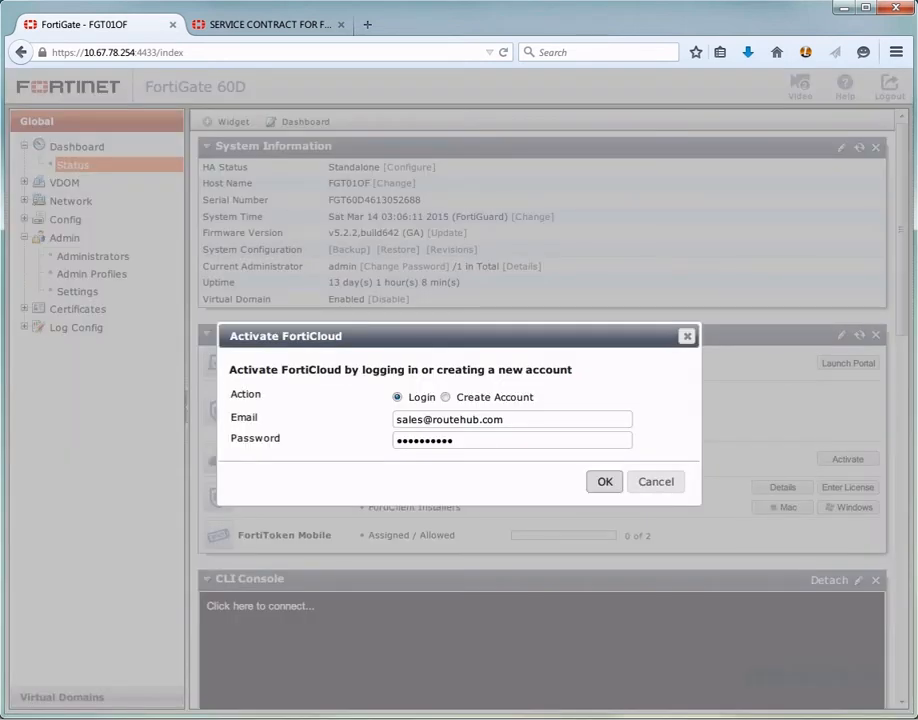
click(446, 397)
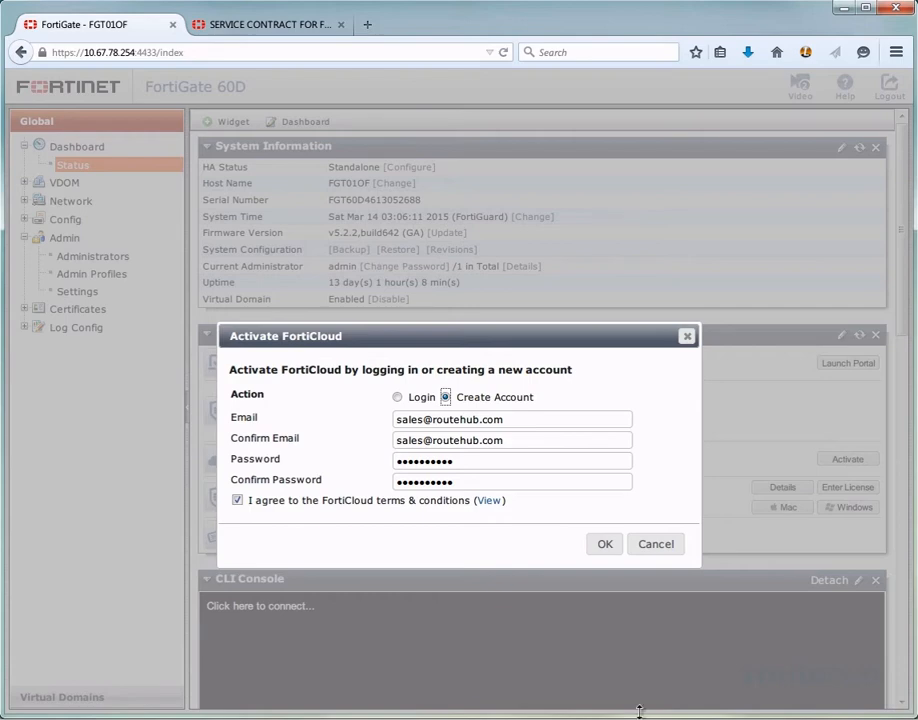
click(687, 336)
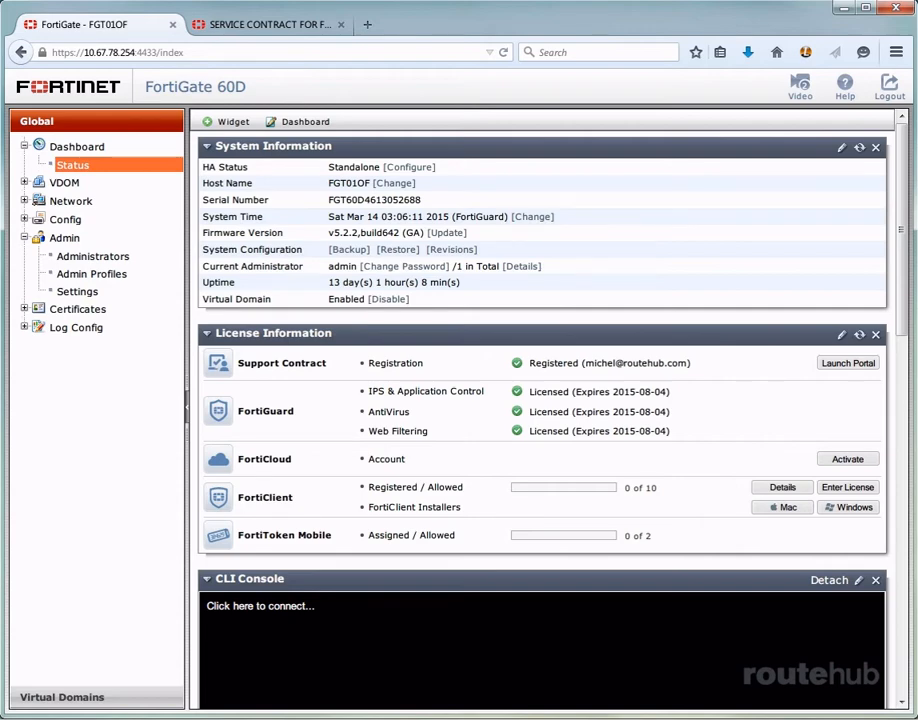
drag(917, 125, 502, 107)
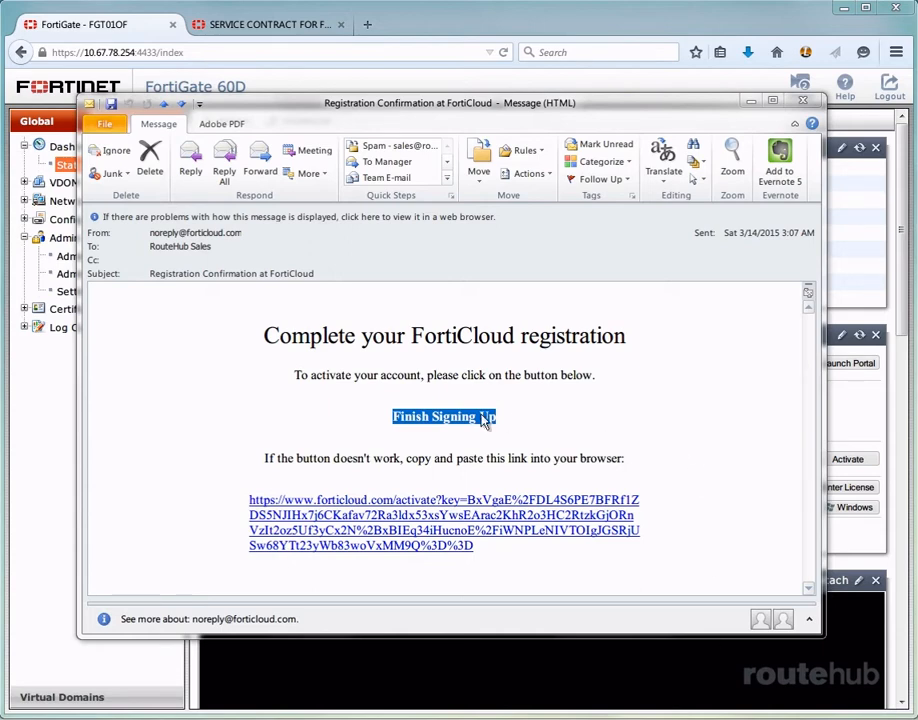
click(442, 418)
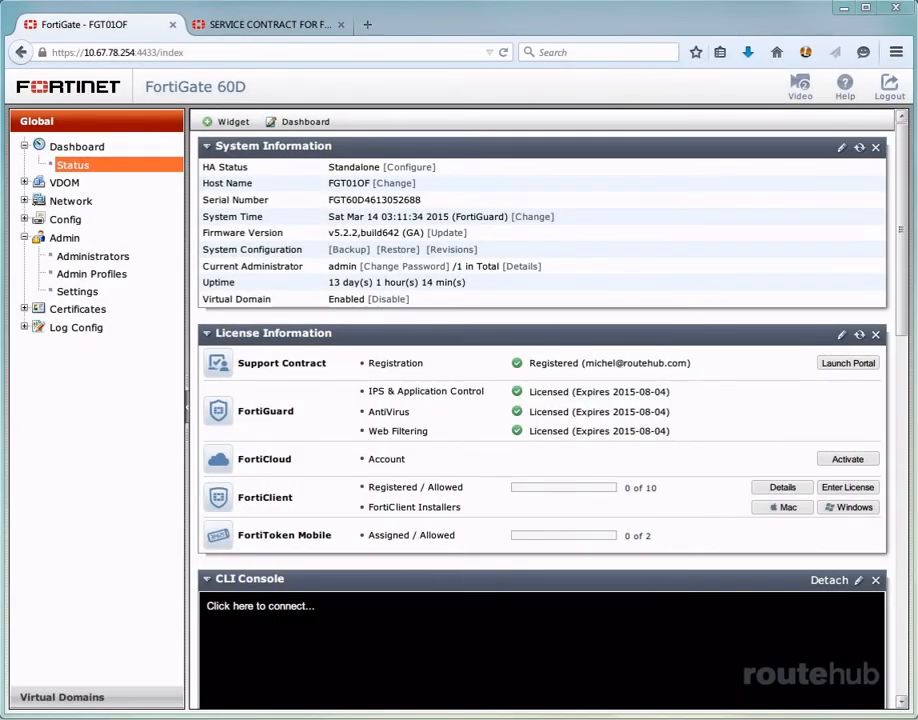
Activate FortiCloud by logging in with the account's email and password, and dismiss the storage upgrade certificate form
click(847, 459)
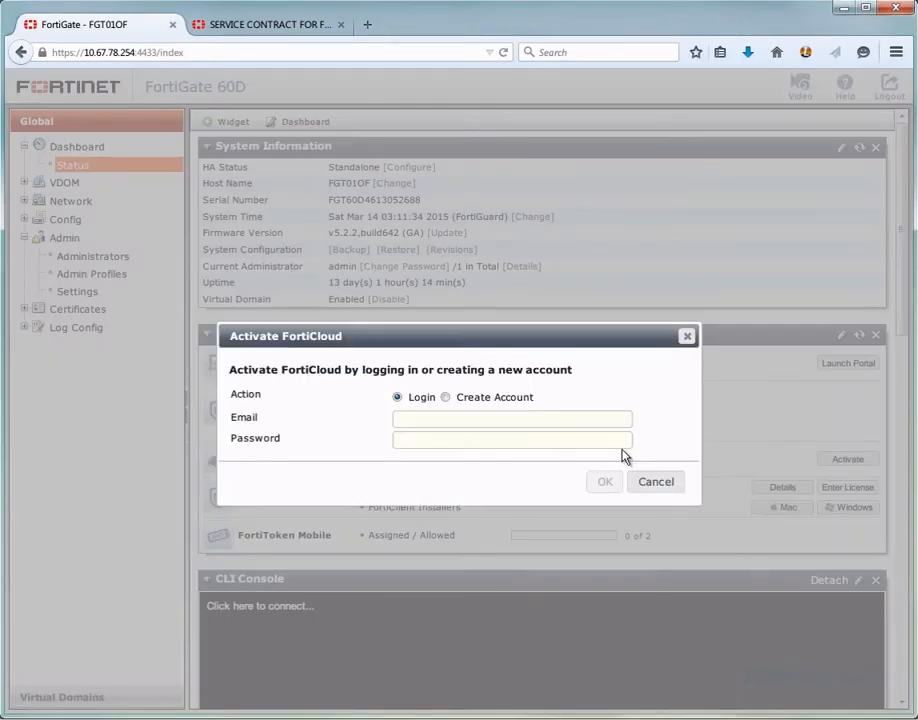
click(533, 421)
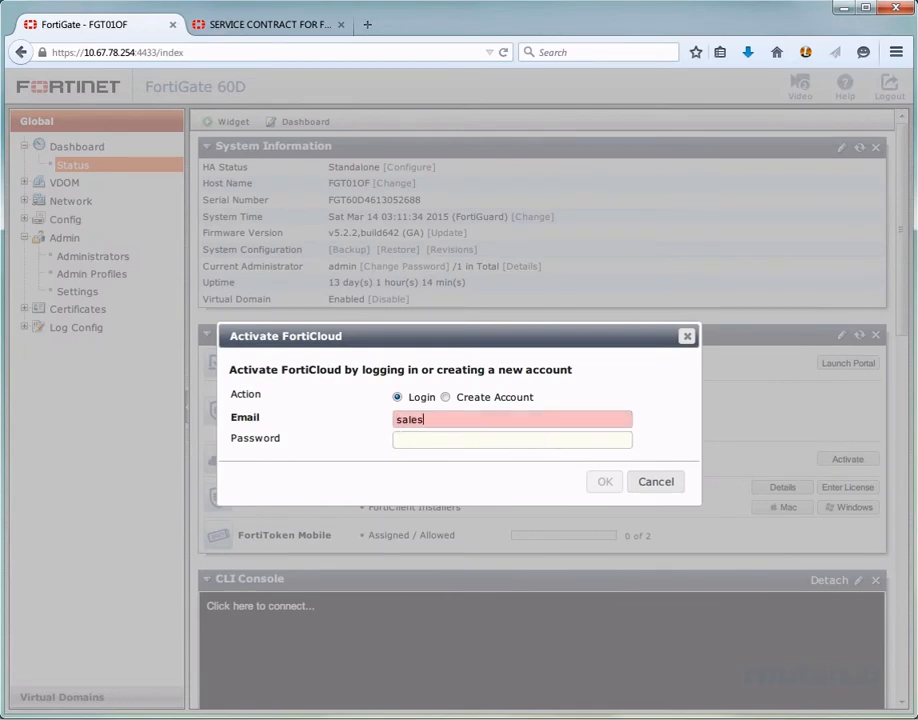
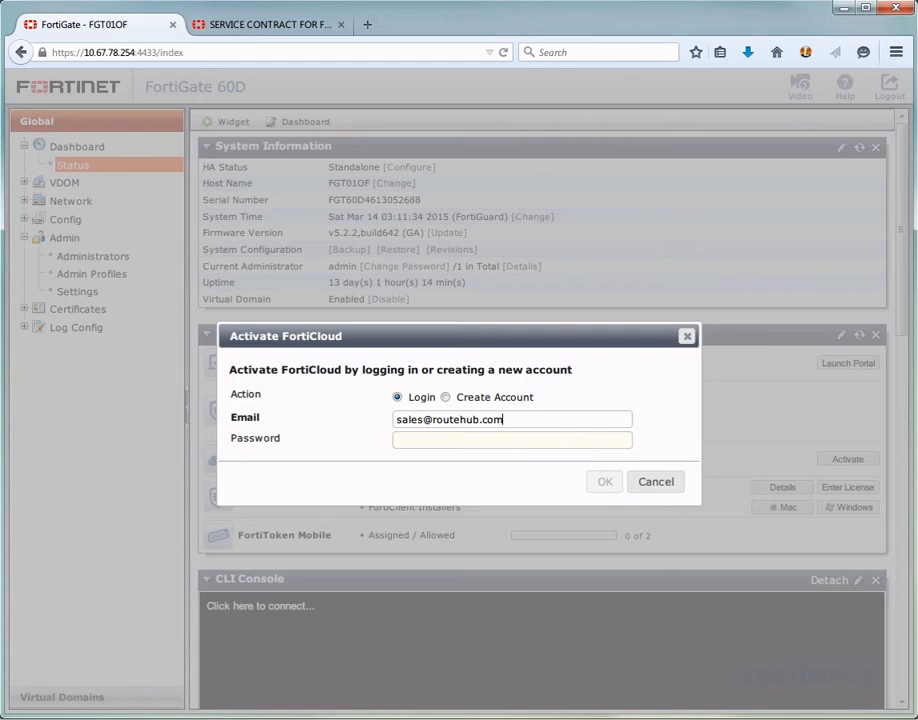
key(Tab)
text(•••••••••••••)
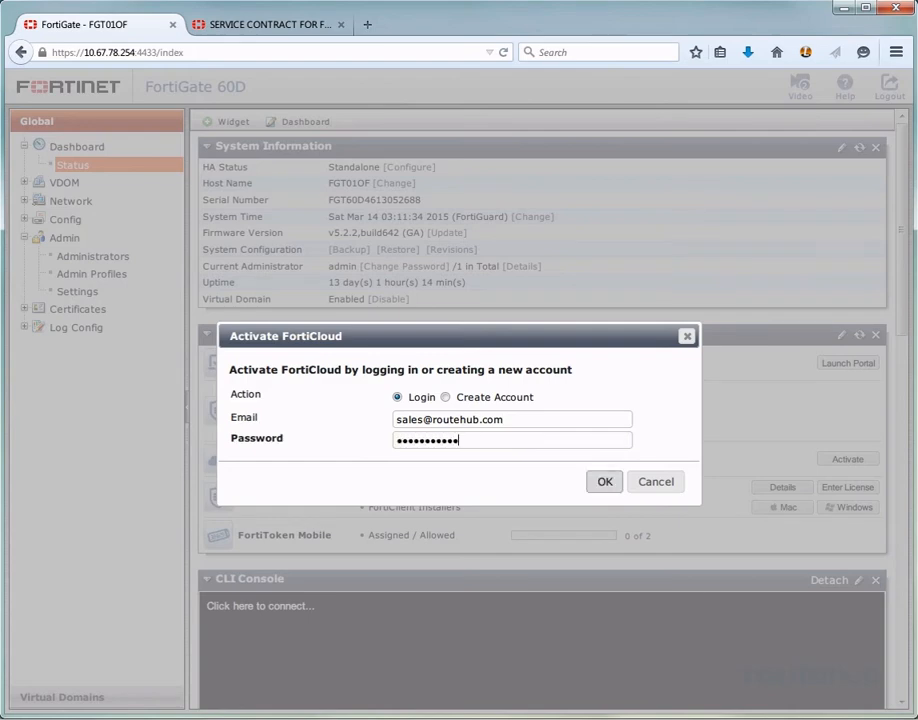
click(603, 482)
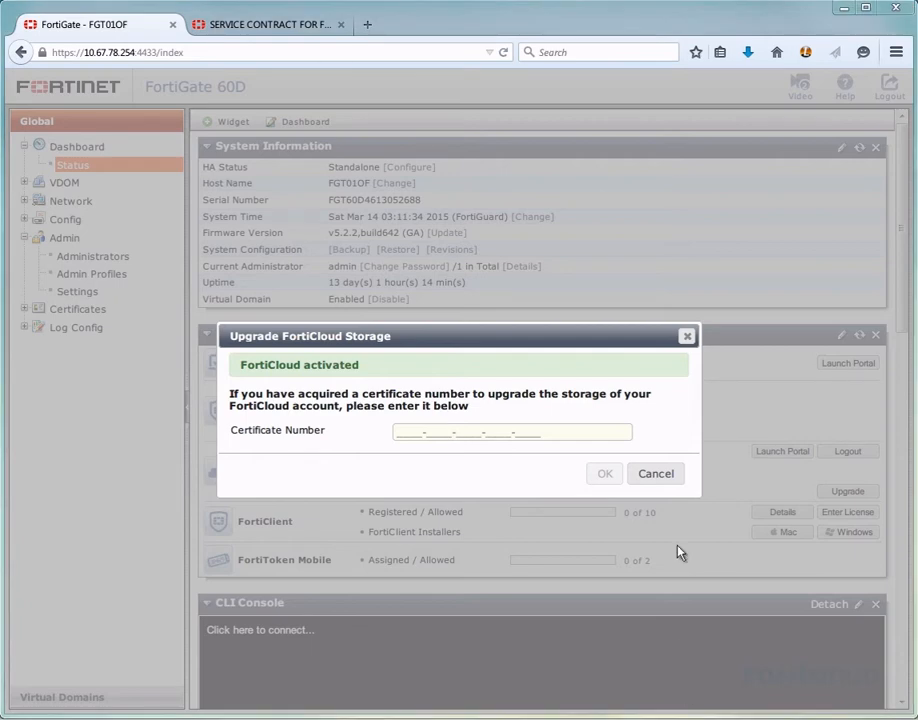
click(687, 336)
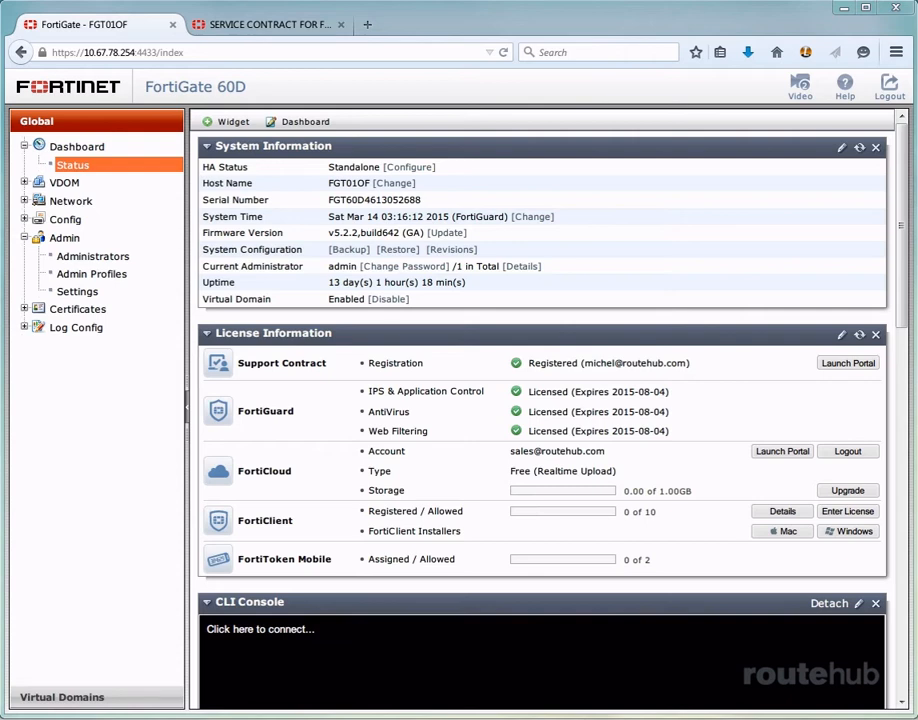
Test the FortiCloud connectivity from the global log settings and close the connection summary
click(86, 330)
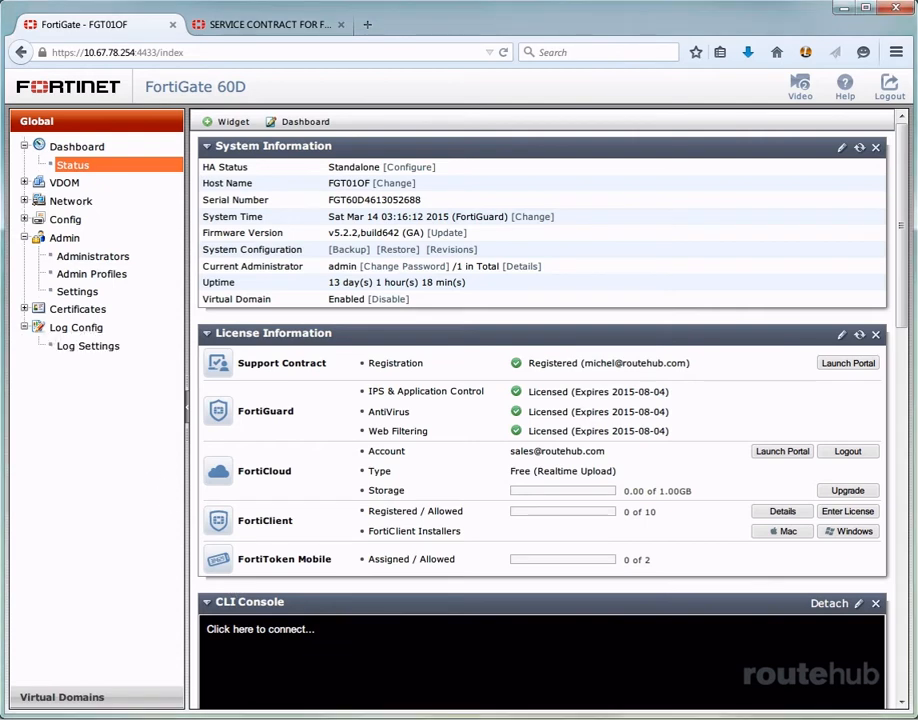
click(84, 346)
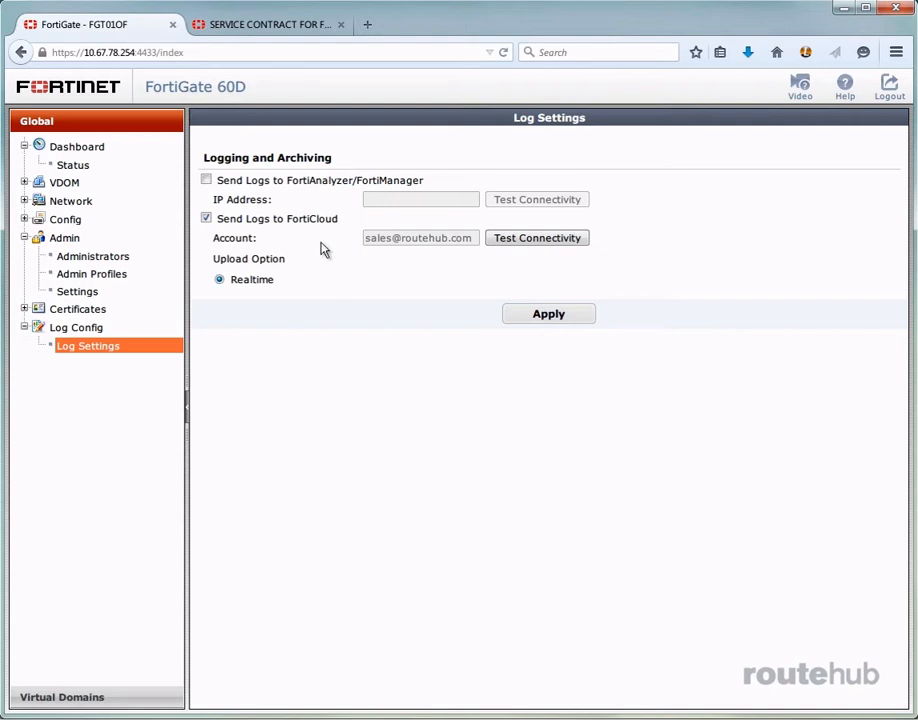
click(527, 244)
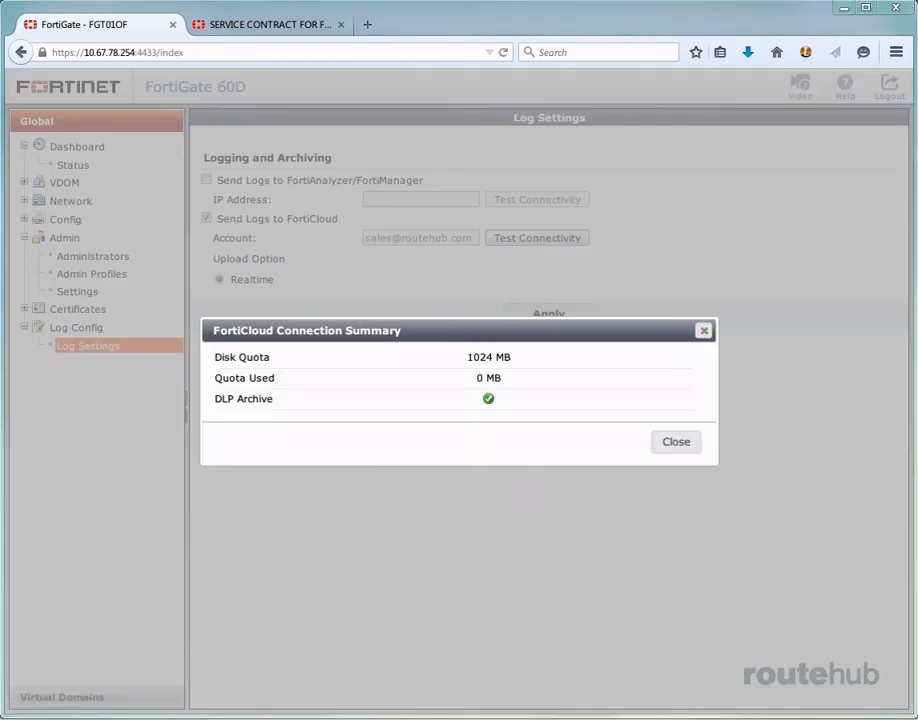
click(677, 444)
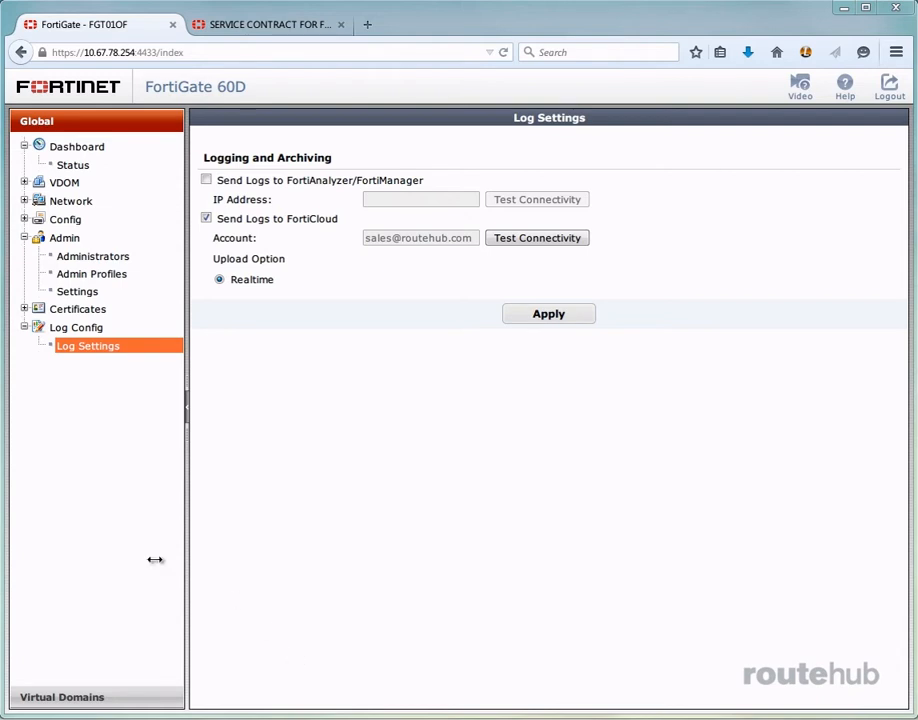
Open the log settings of the root virtual domain to review its FortiCloud logging options
click(78, 697)
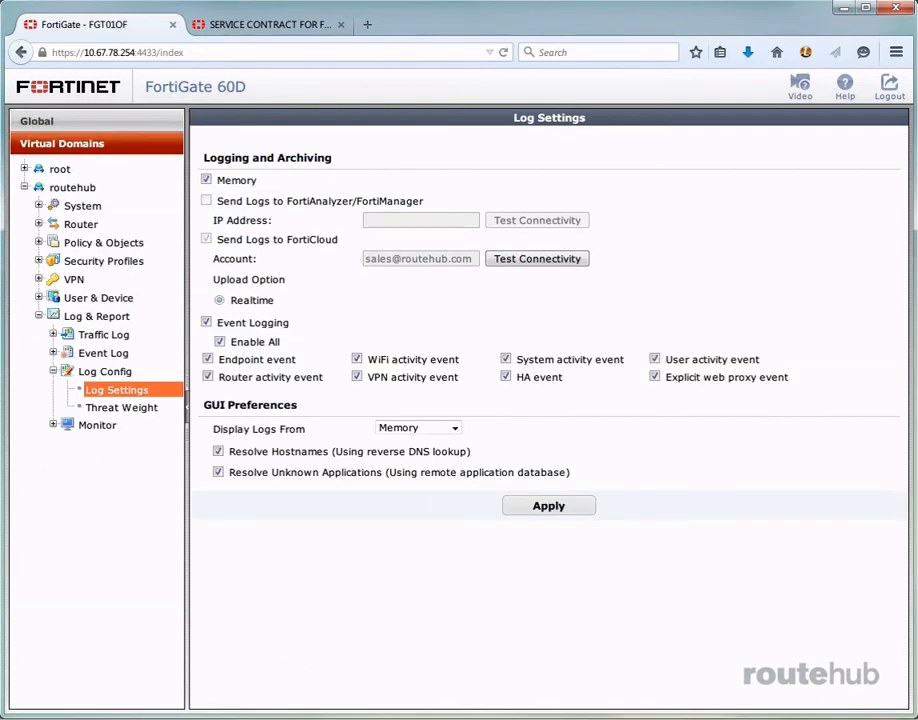
click(38, 316)
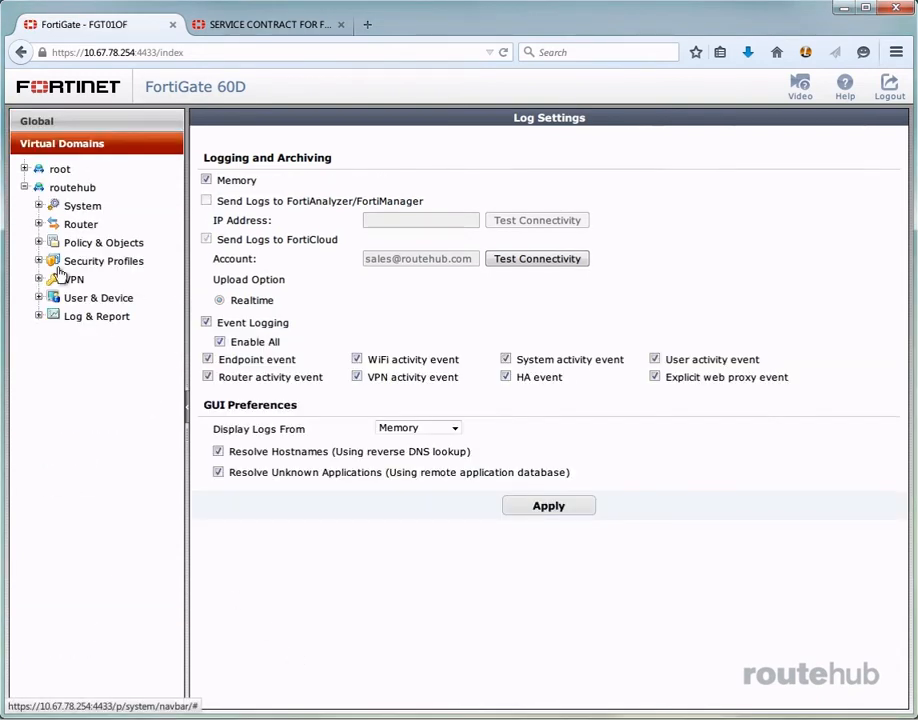
click(26, 186)
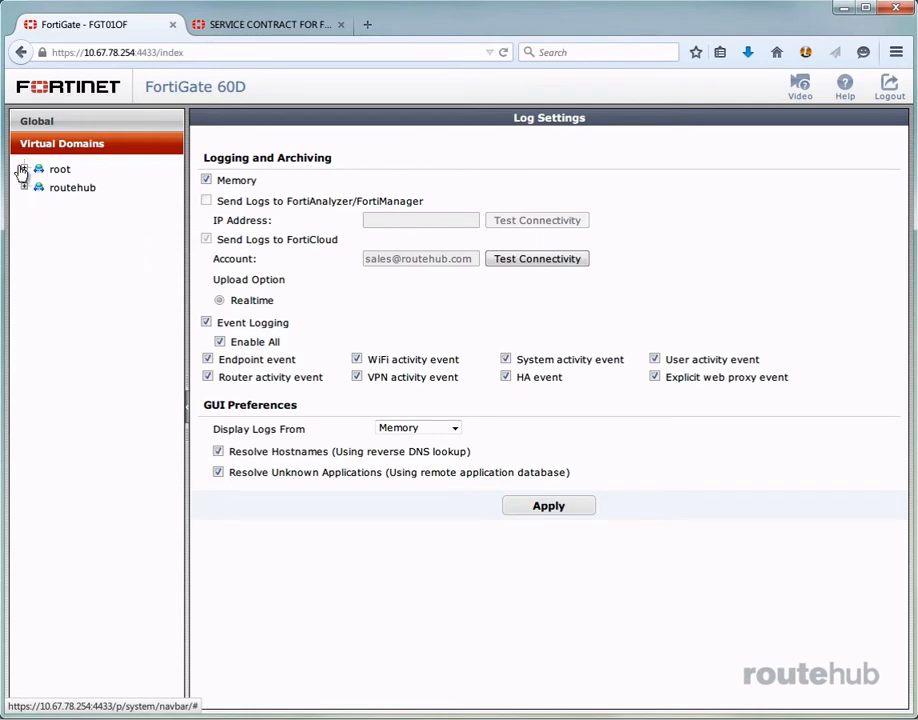
click(22, 171)
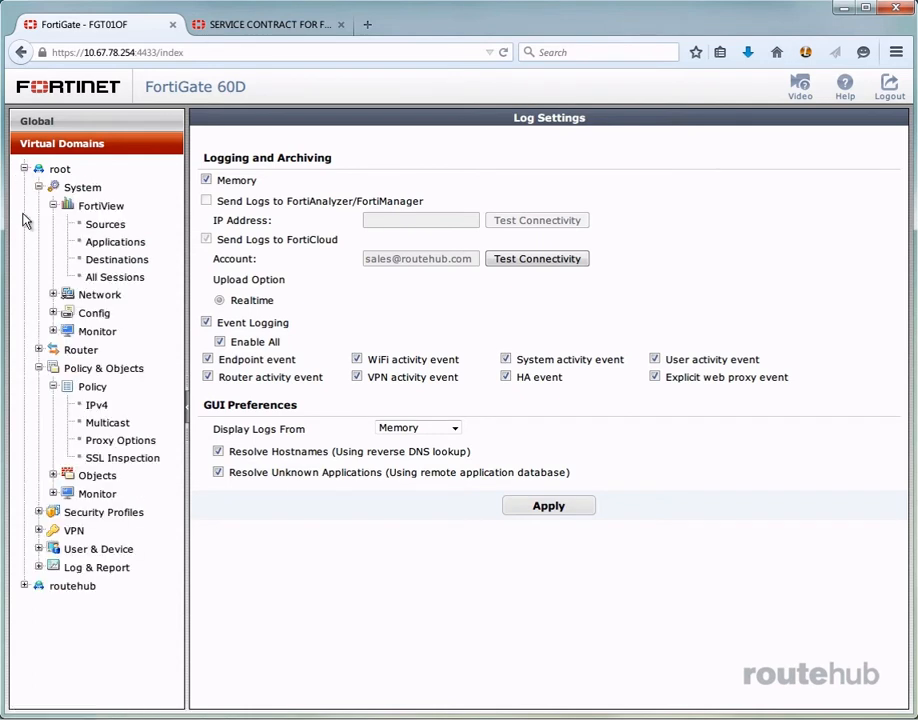
click(38, 188)
click(38, 224)
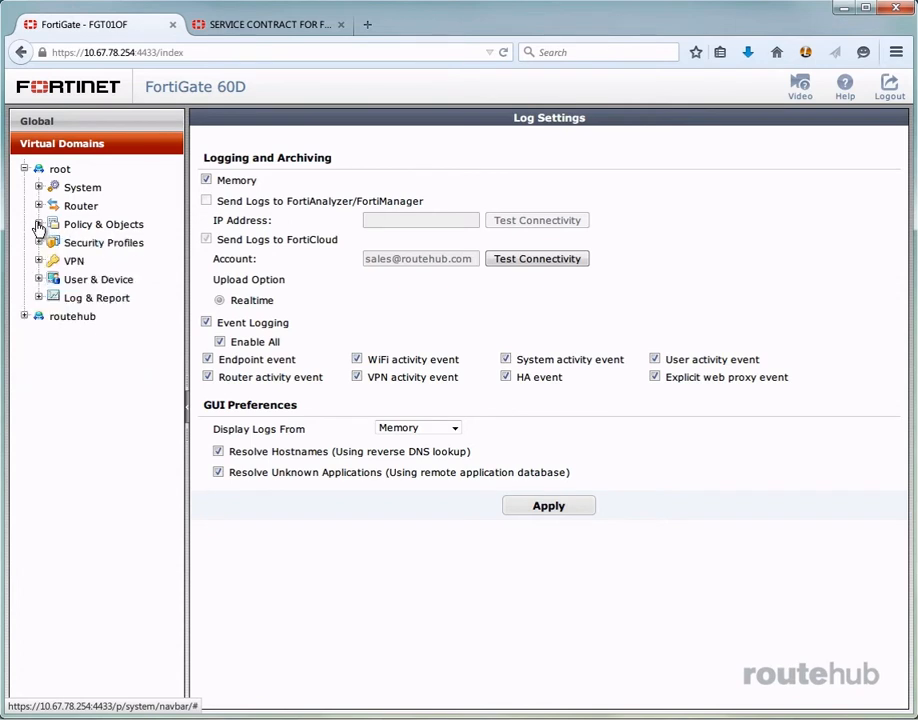
click(38, 297)
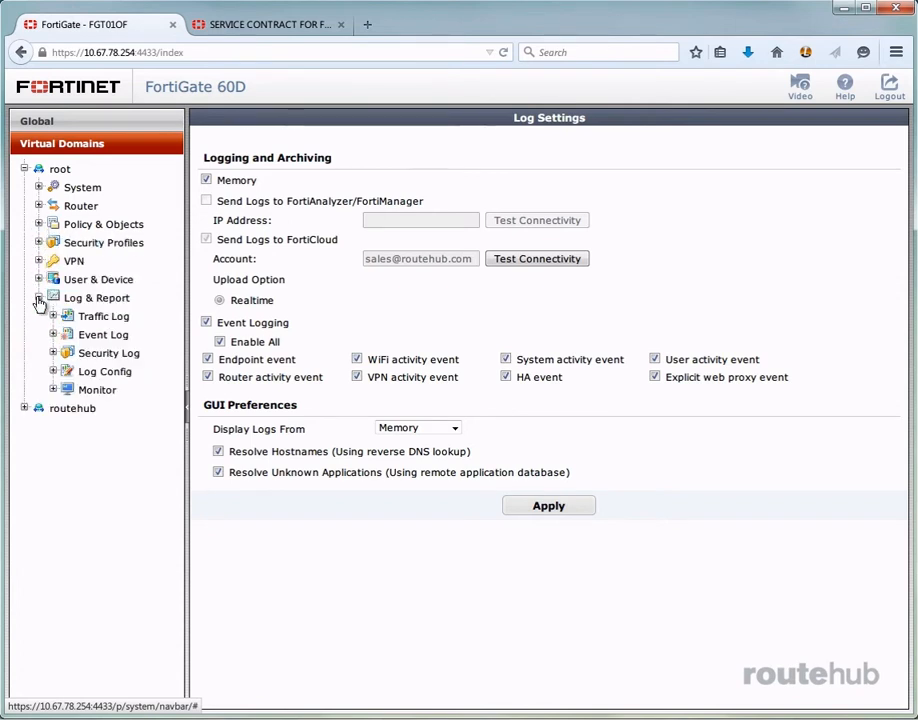
click(107, 371)
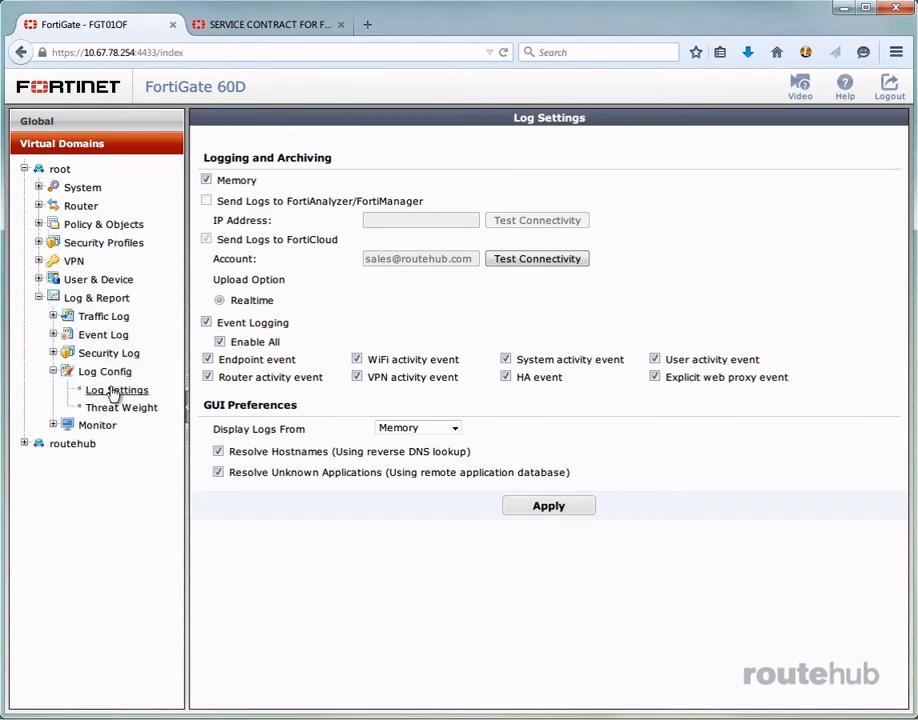
click(114, 389)
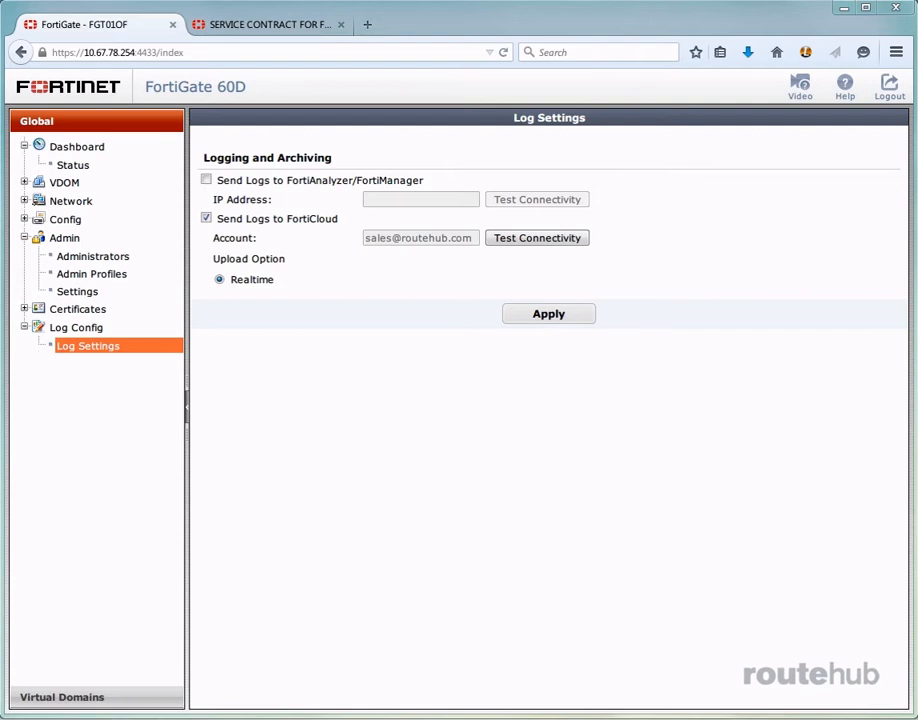
Open the root virtual domain's internal to wan1 IPv4 policy for editing and examine its logging options
click(75, 700)
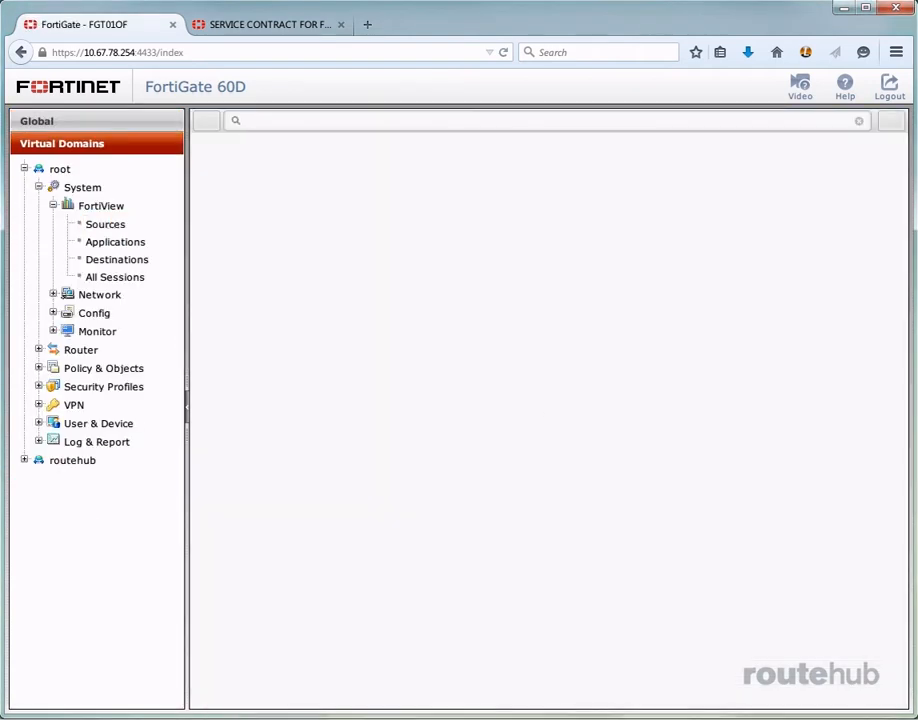
click(38, 368)
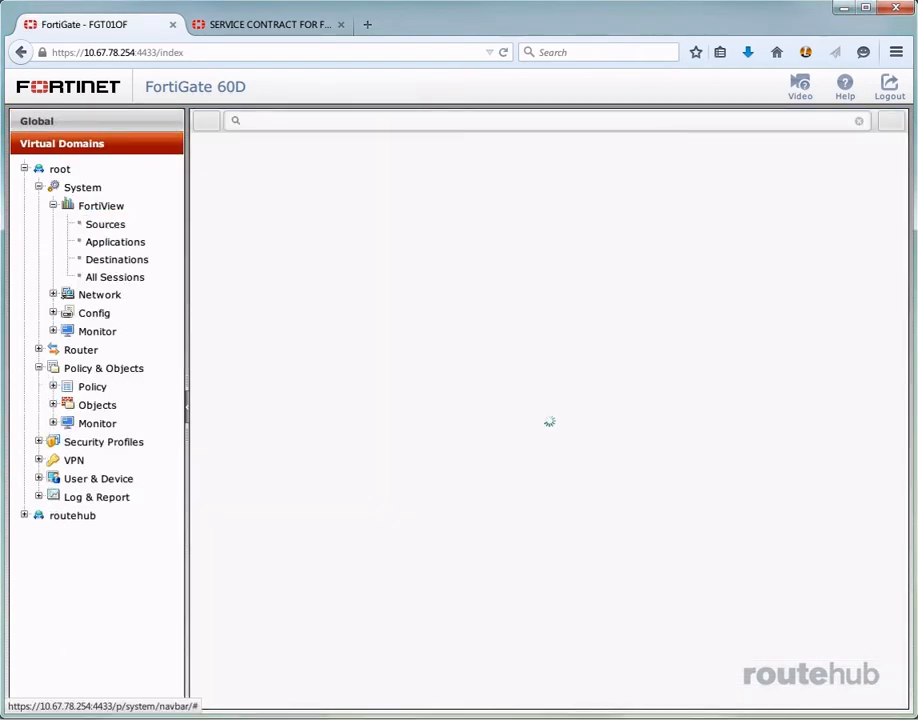
click(53, 386)
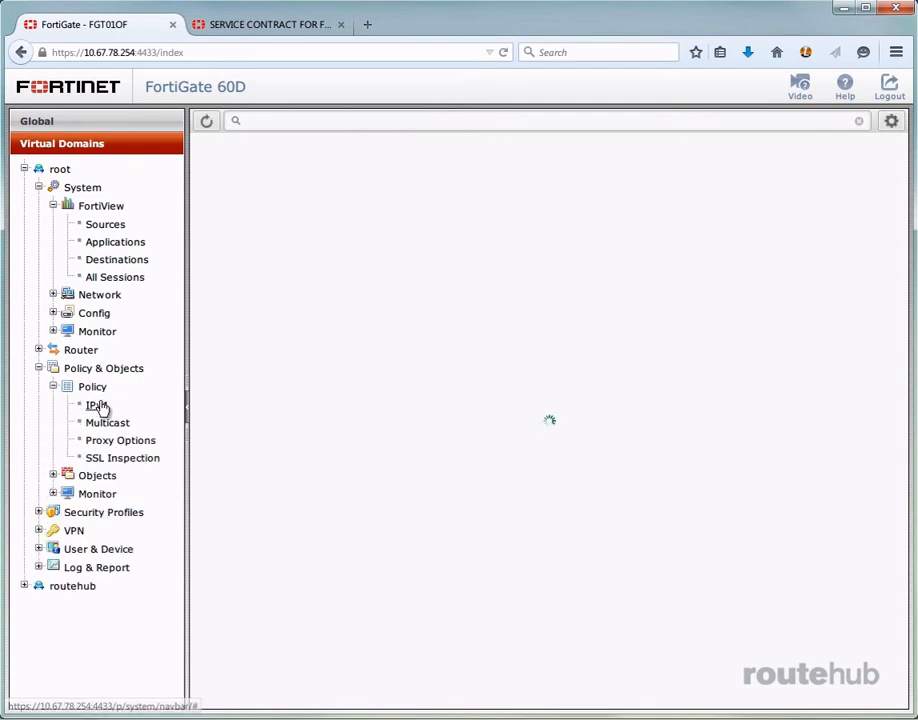
click(97, 405)
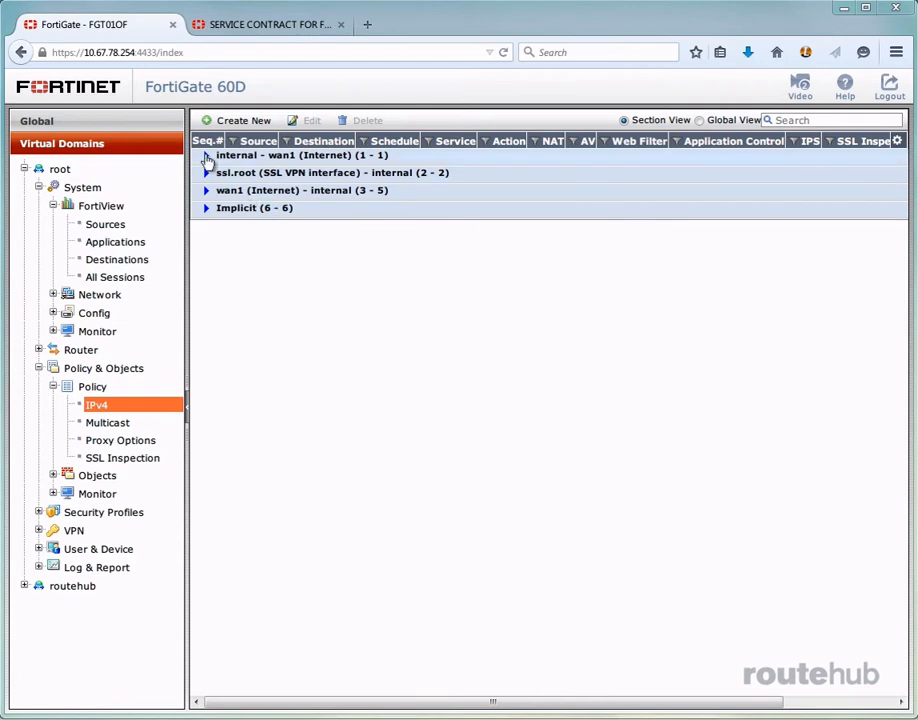
click(206, 157)
click(371, 180)
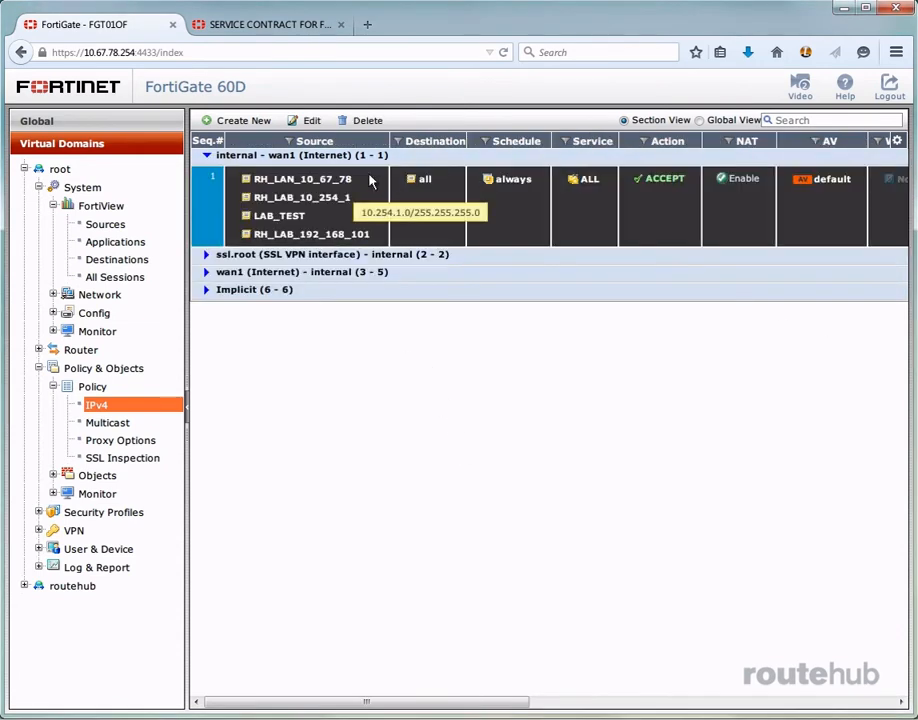
click(308, 120)
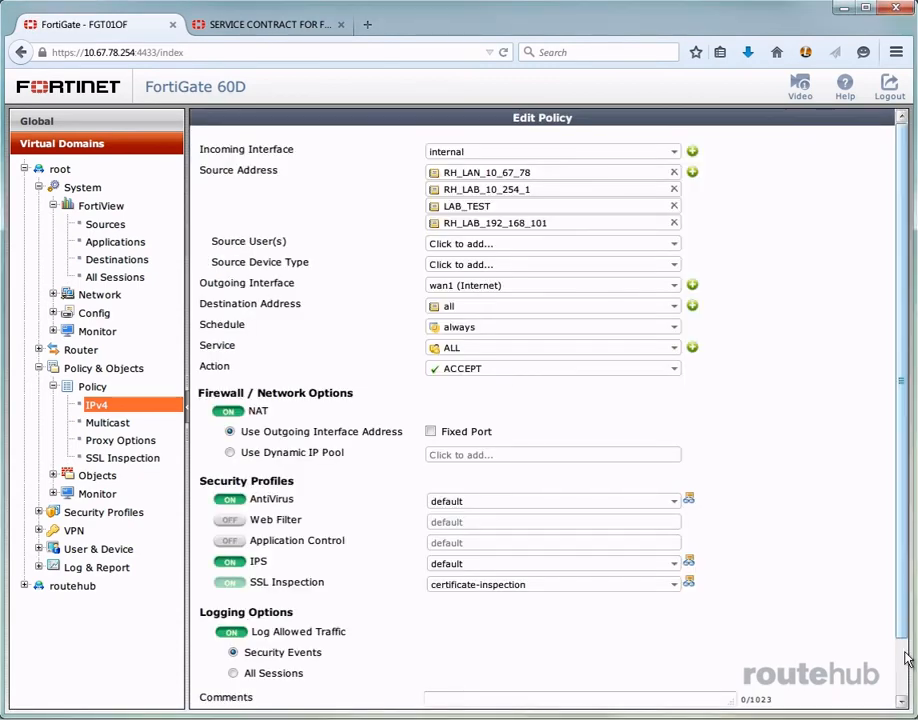
scroll(545, 400, down, 2)
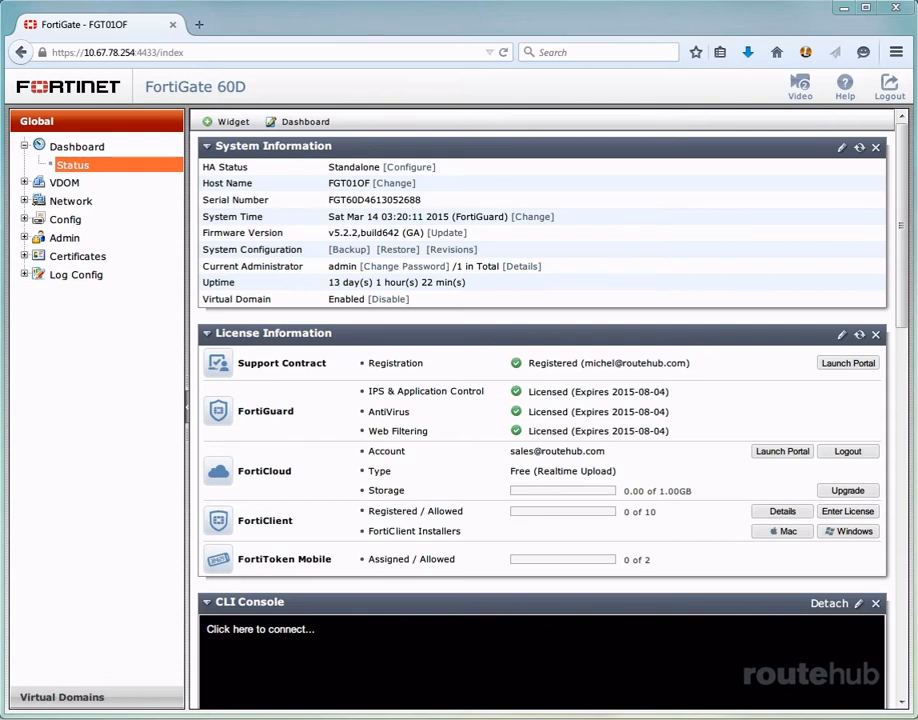
Open the FortiGate's dashboard in the FortiCloud portal and view the selectable VDOMs
click(778, 452)
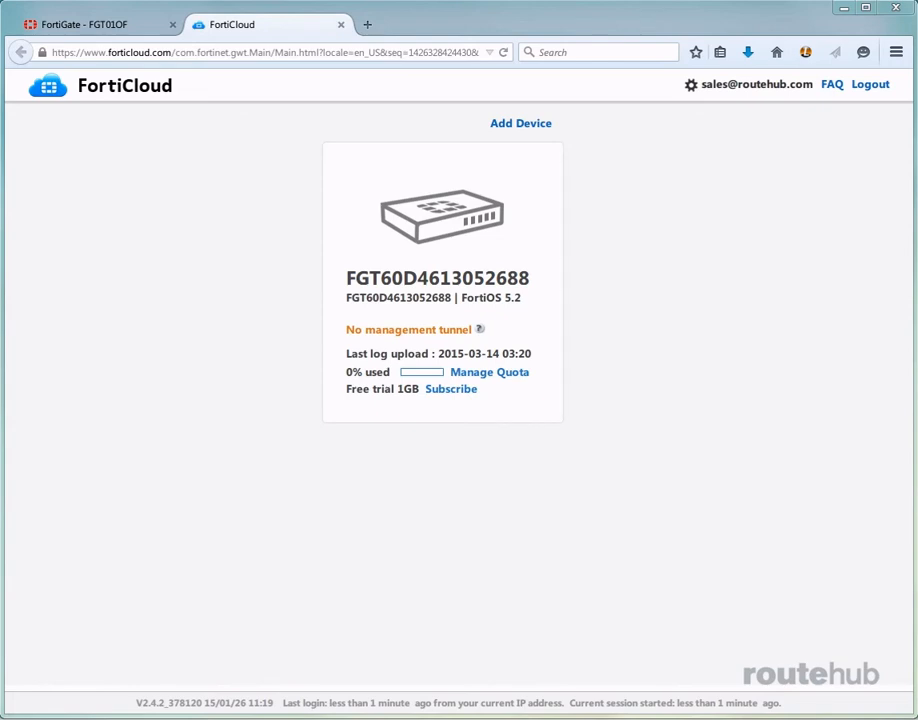
click(434, 254)
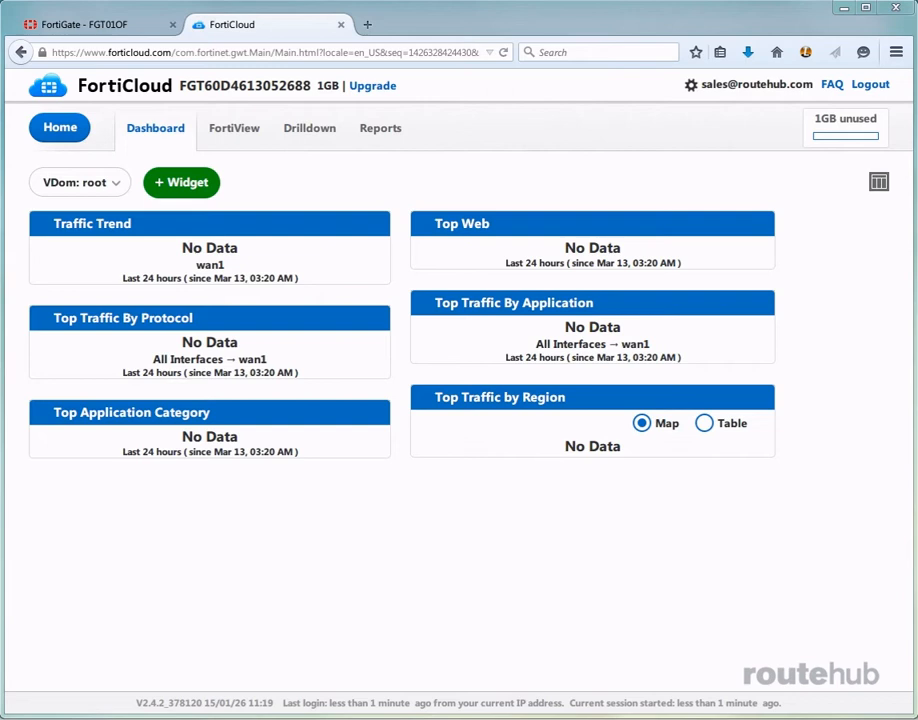
click(116, 186)
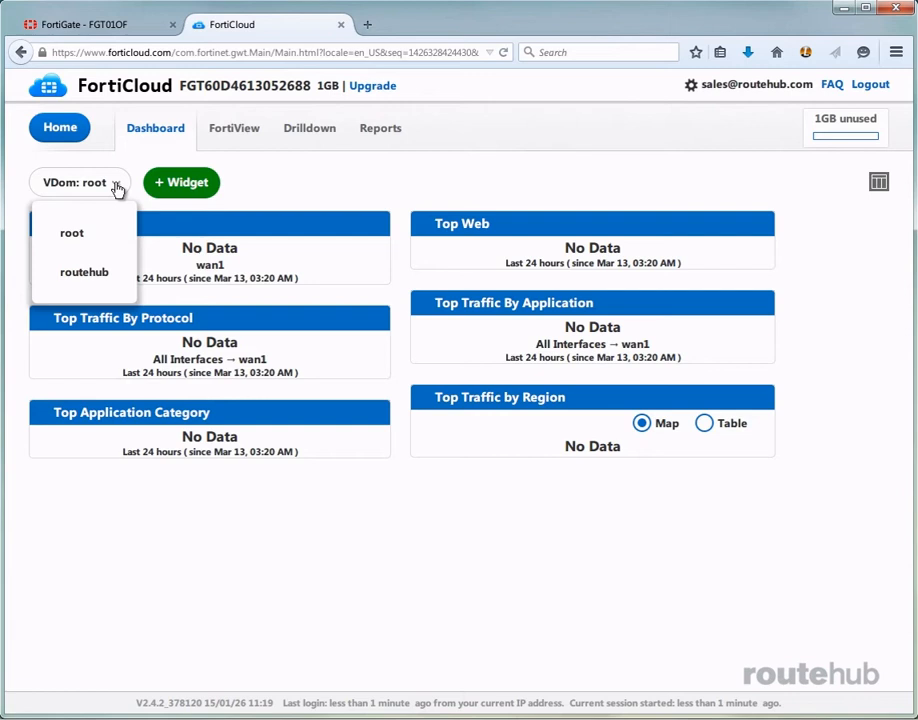
click(117, 186)
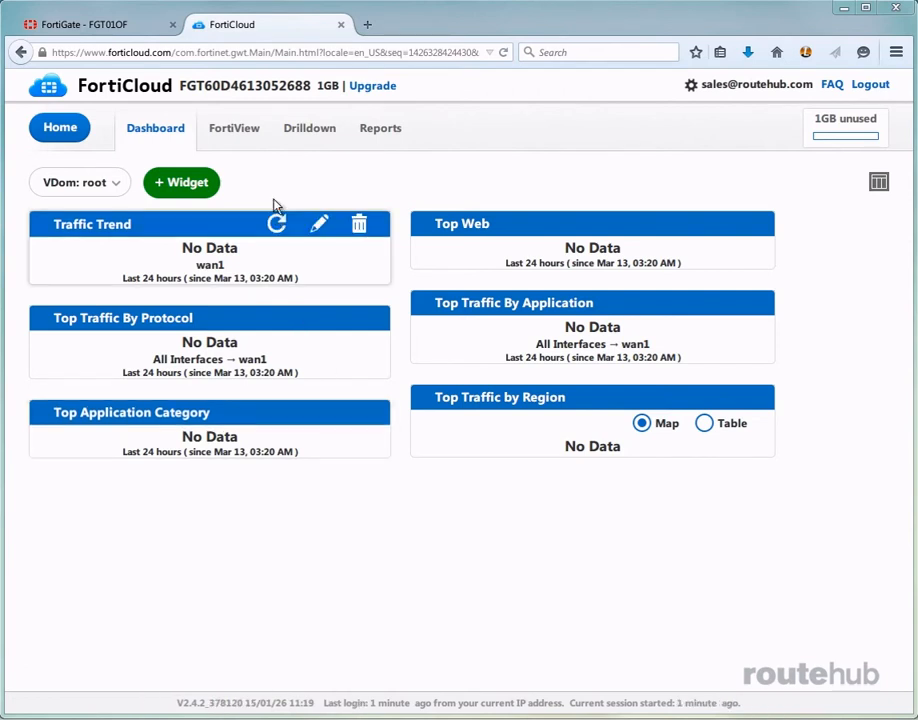
Look over the device's FortiView categories, Drilldown traffic analysis and Reports pages in the FortiCloud portal
click(236, 131)
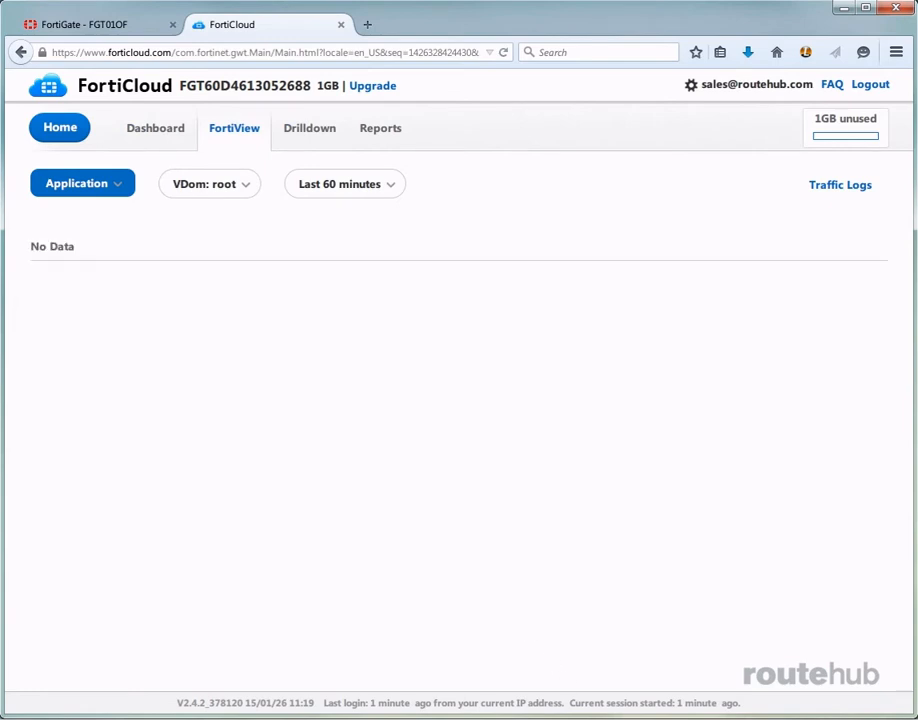
click(127, 185)
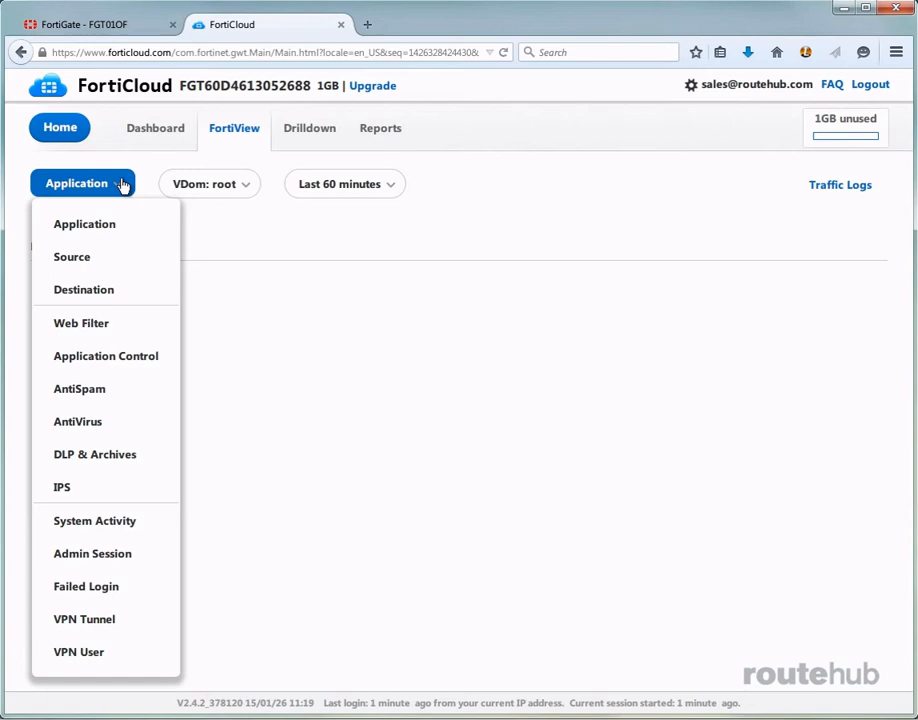
click(406, 434)
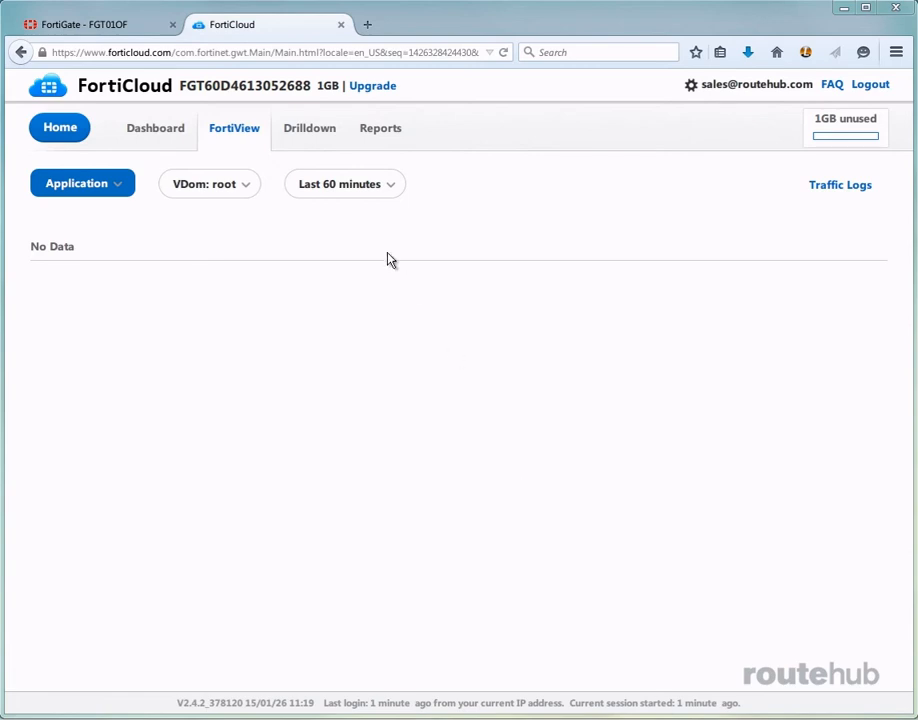
click(307, 142)
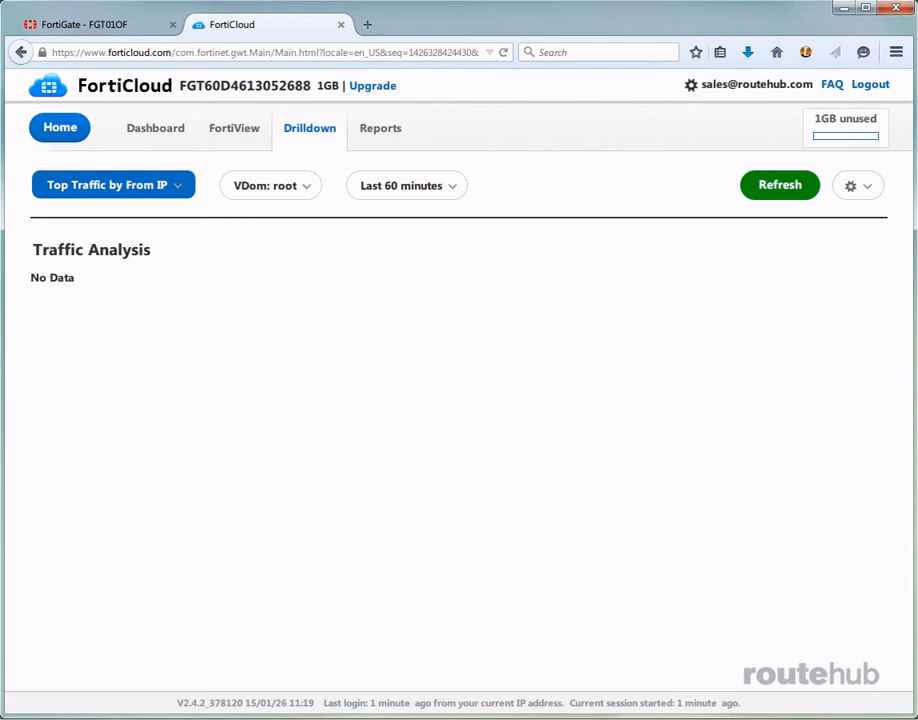
click(388, 128)
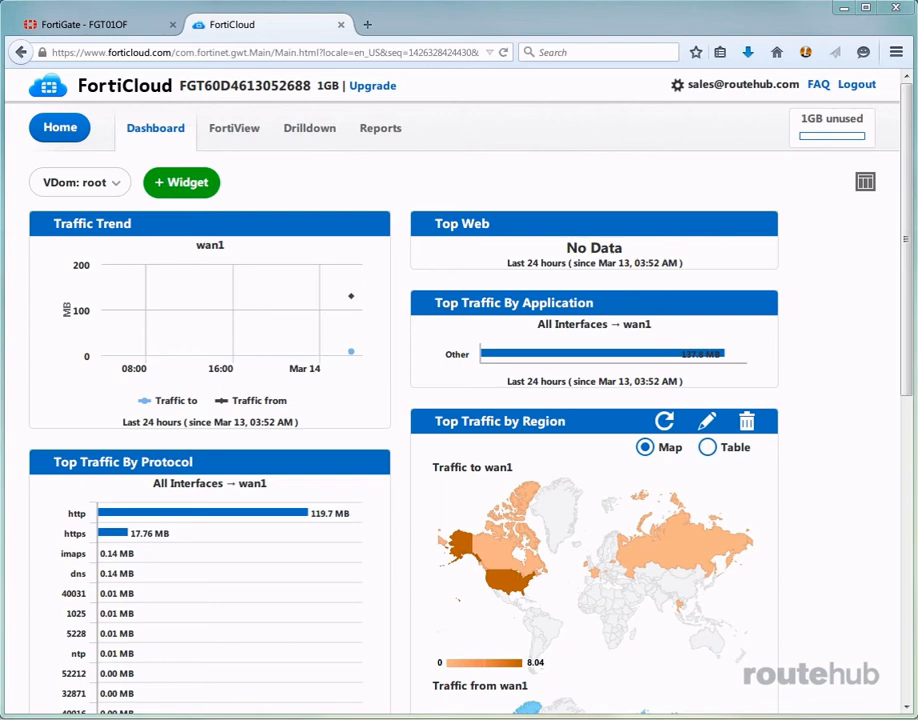
Review the traffic widgets on the FortiCloud dashboard and view the log widgets available to add, without adding any
drag(908, 342, 910, 296)
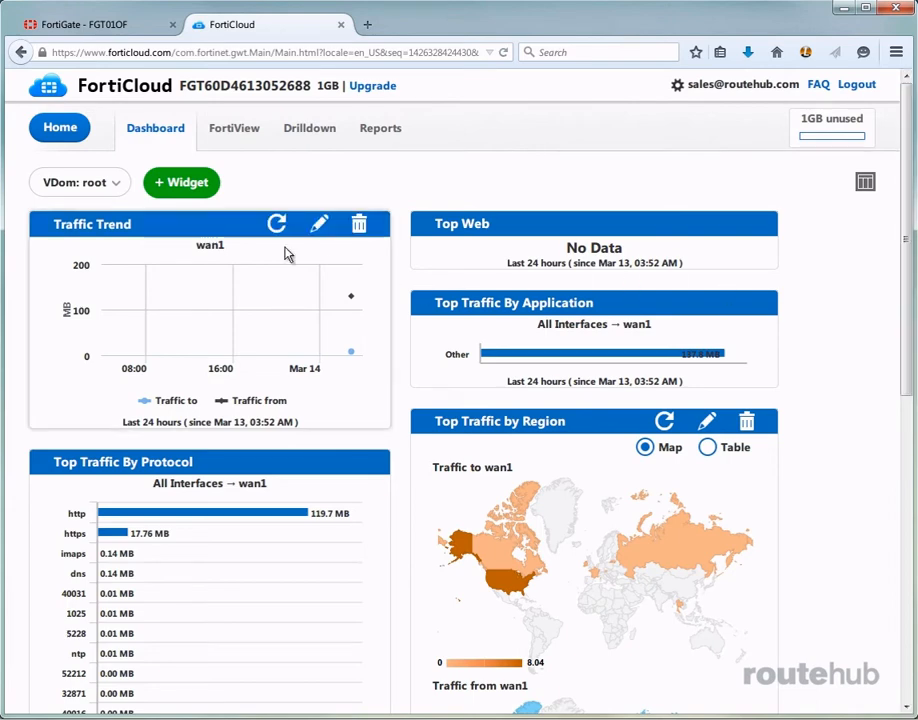
click(174, 182)
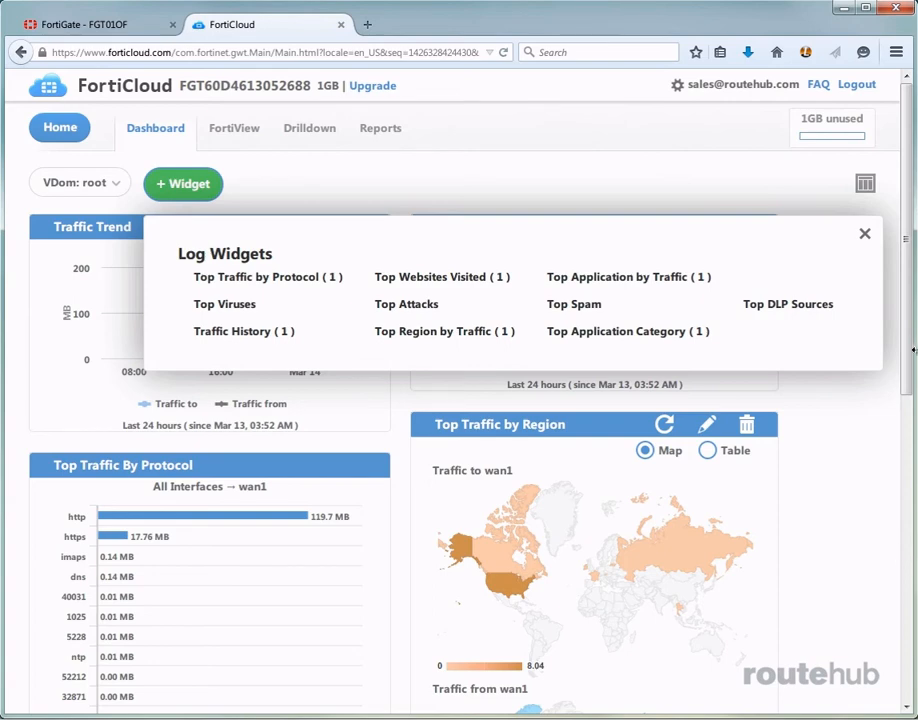
click(867, 235)
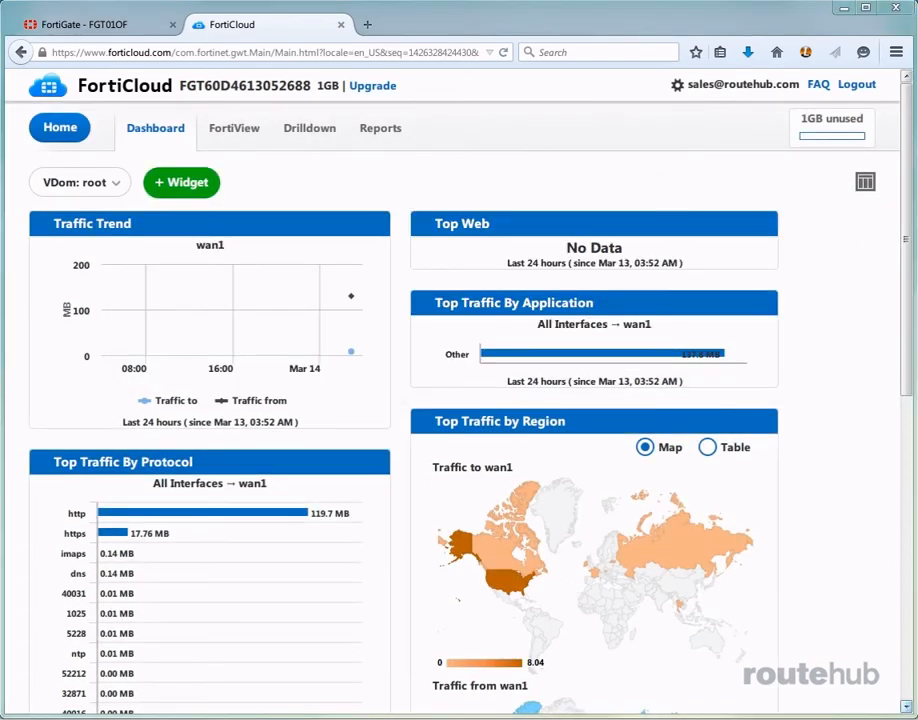
Show FortiView traffic by Source for the root VDOM and open the summary of source 10.67.78.36
click(238, 132)
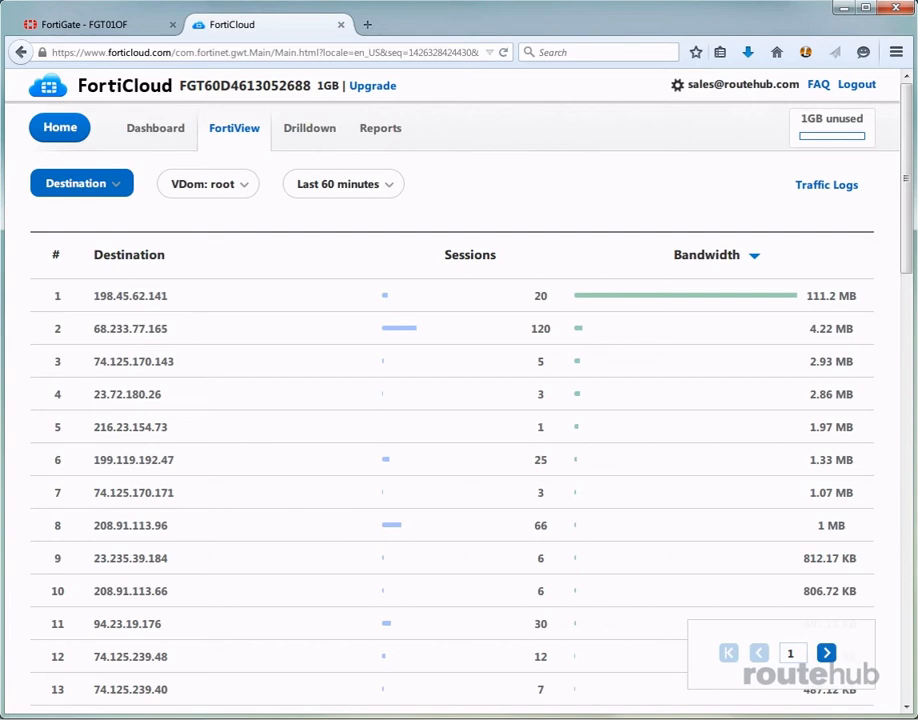
click(116, 184)
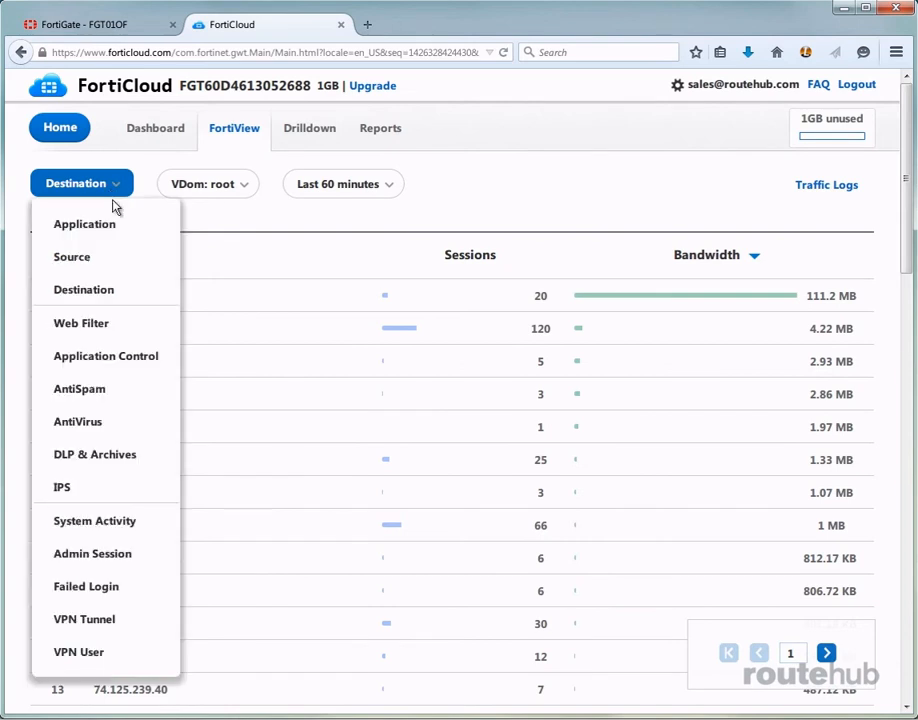
click(88, 259)
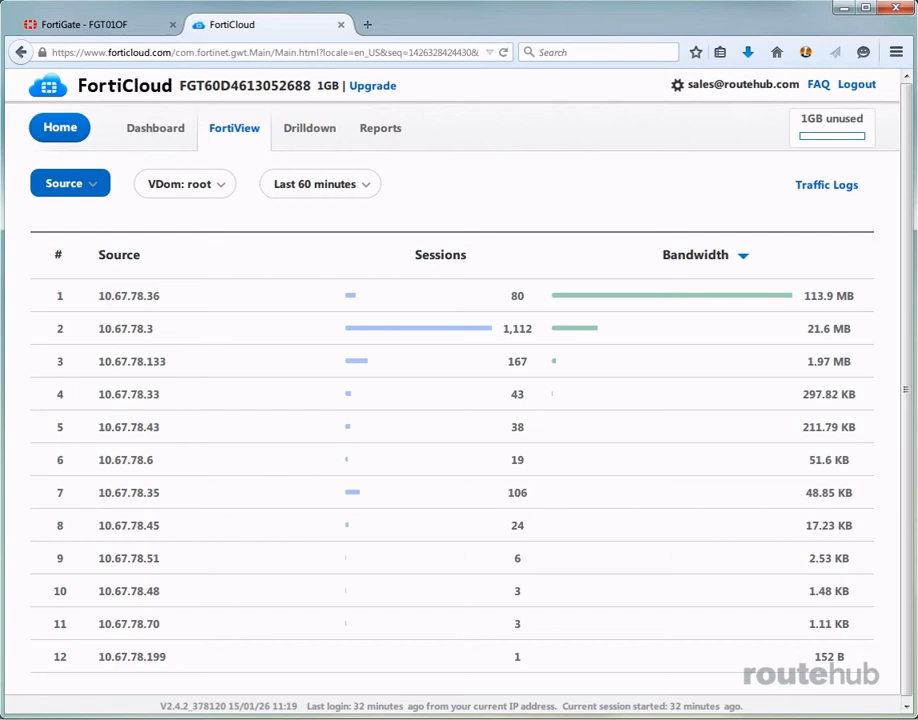
click(250, 302)
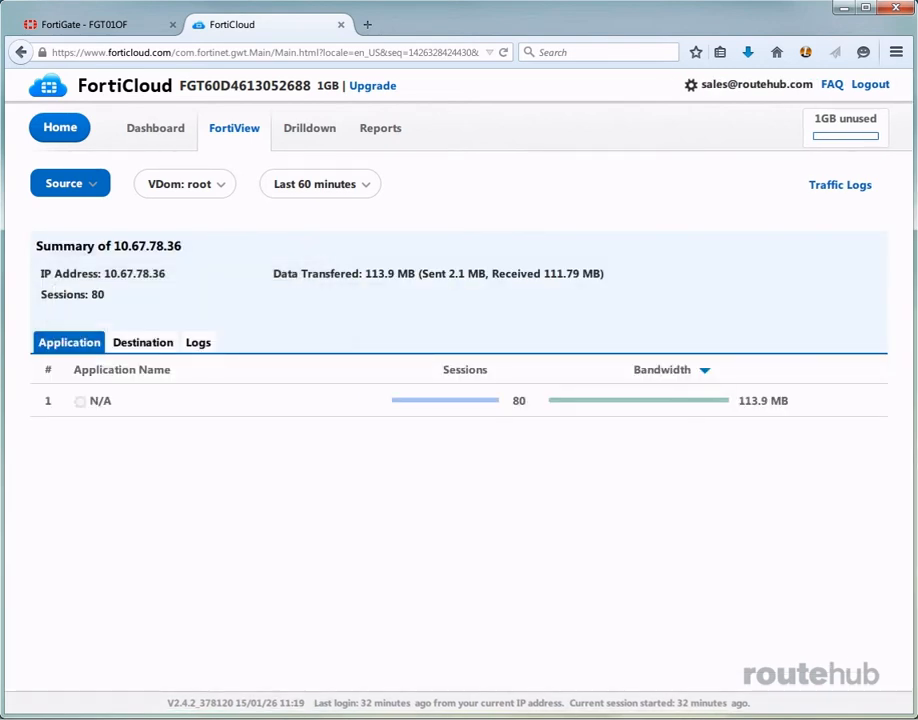
Examine the destinations reached by source 10.67.78.36 and view its logs
click(141, 342)
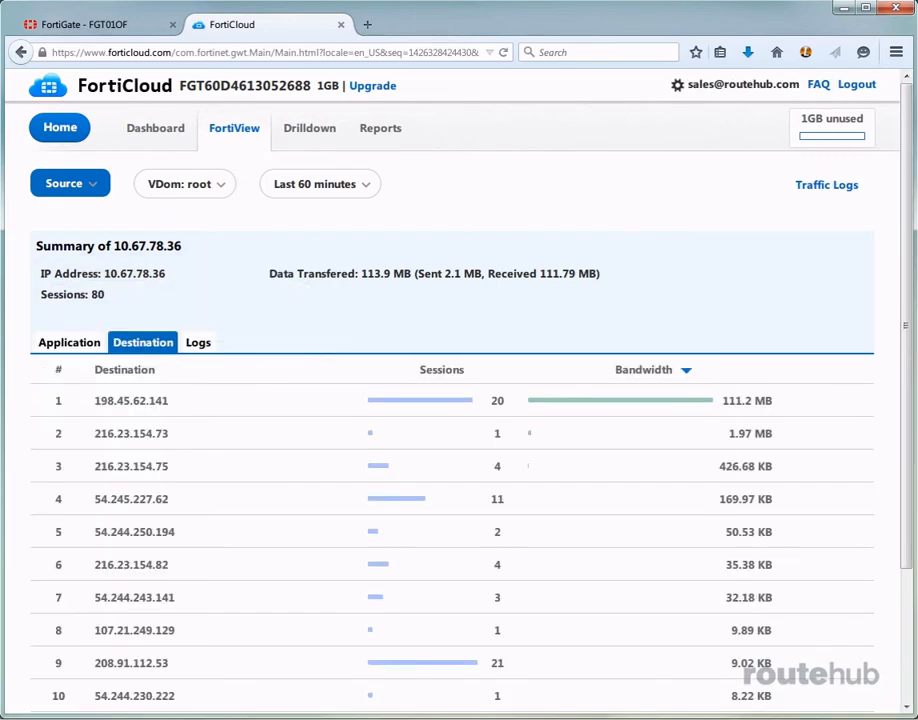
click(910, 609)
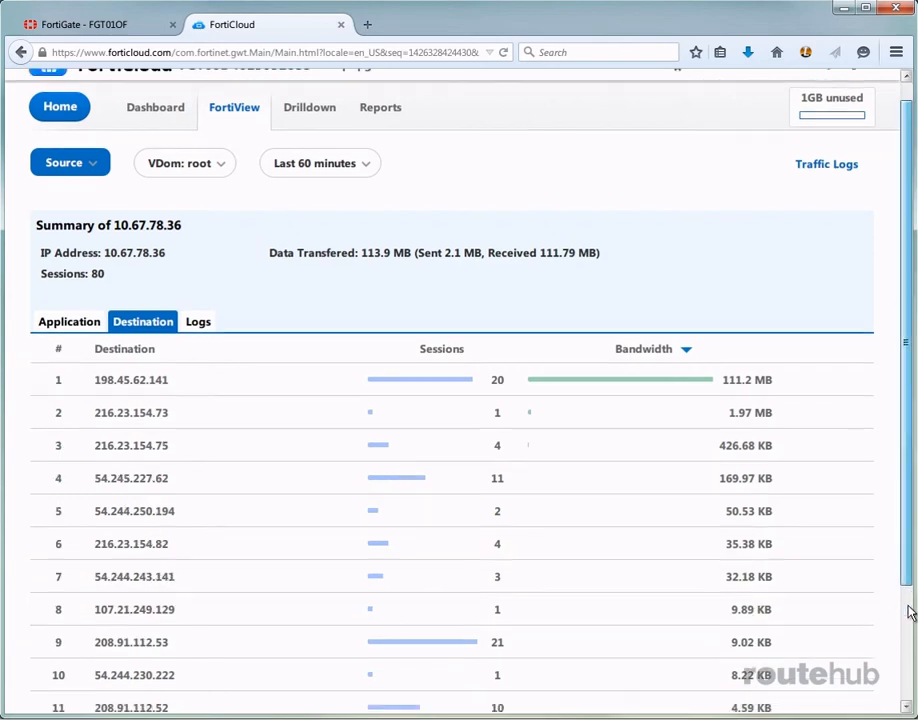
drag(906, 686, 906, 716)
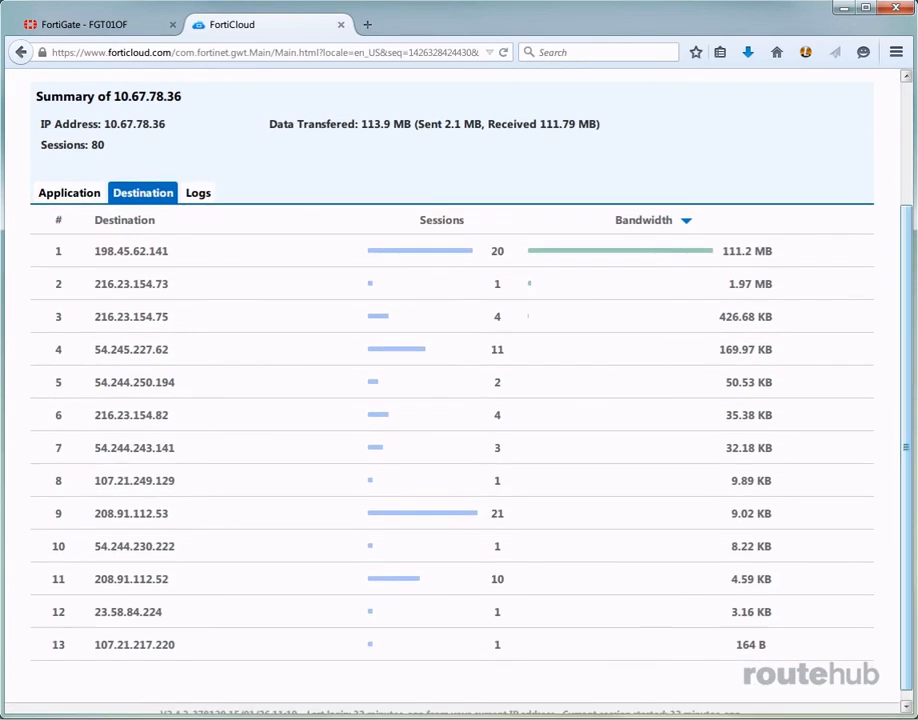
drag(906, 624, 913, 502)
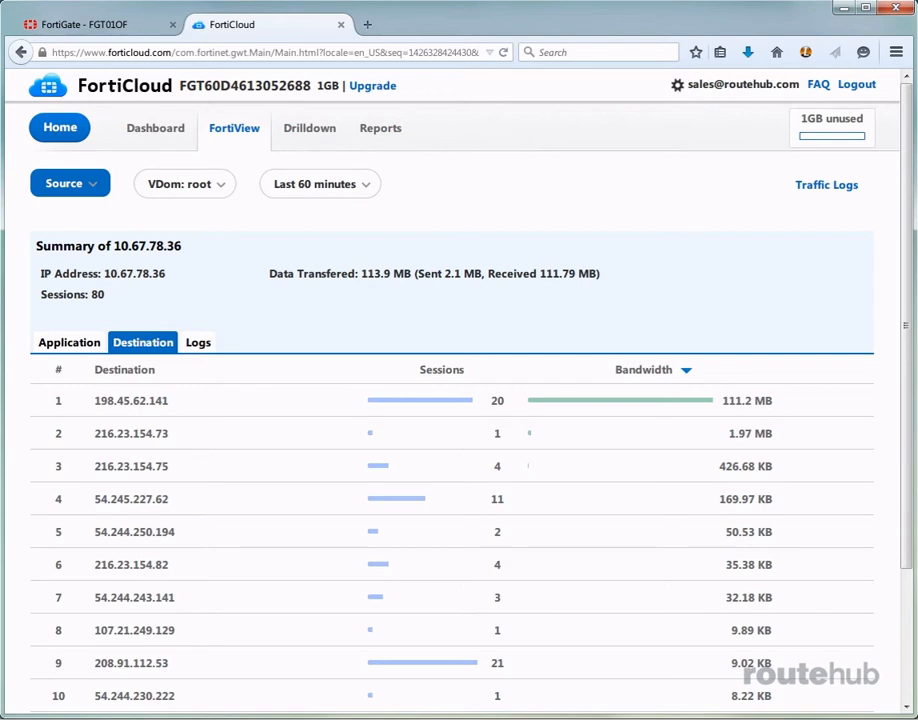
click(196, 346)
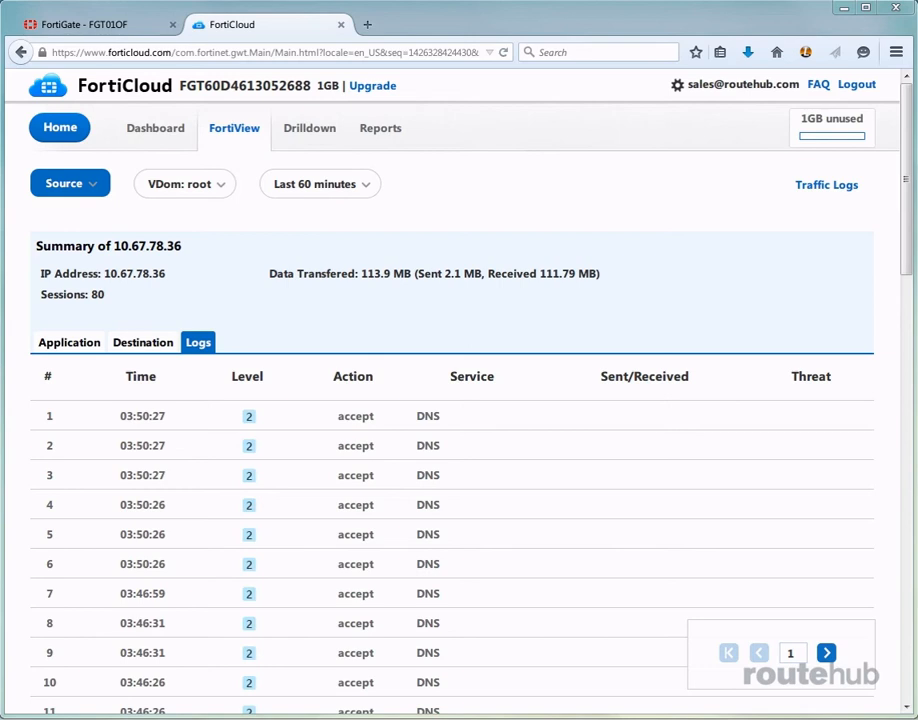
Open the Drilldown traffic analysis and examine the Top Traffic by Service report for the root VDOM
click(318, 135)
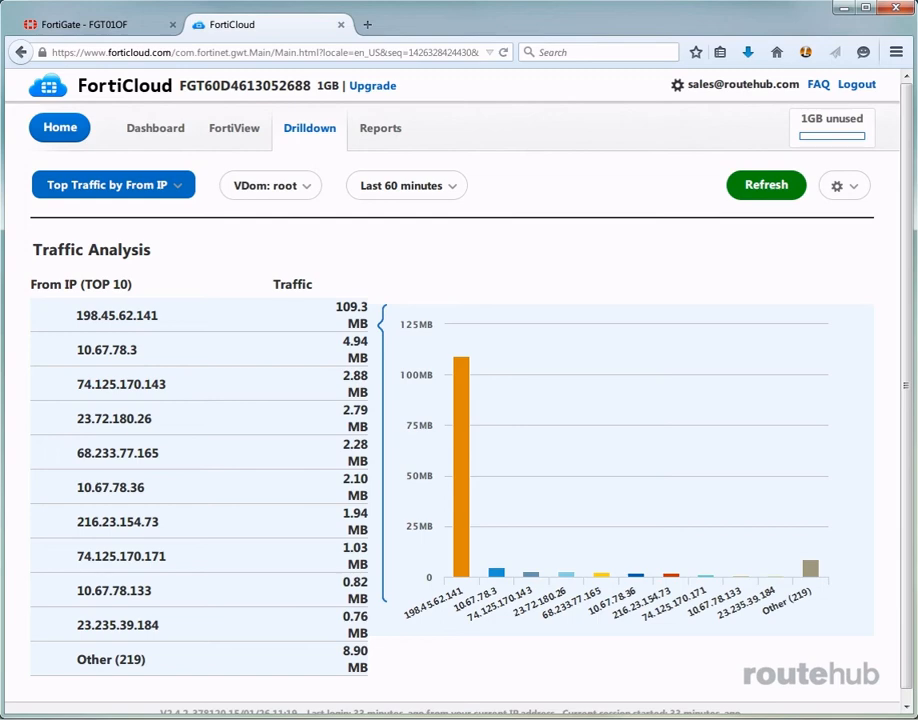
click(180, 187)
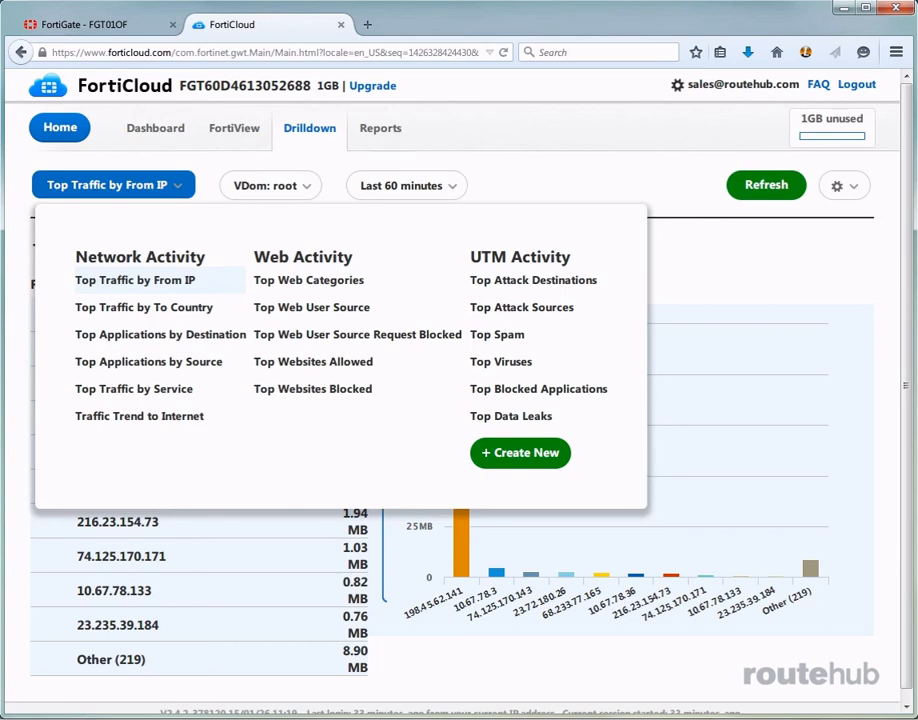
click(137, 389)
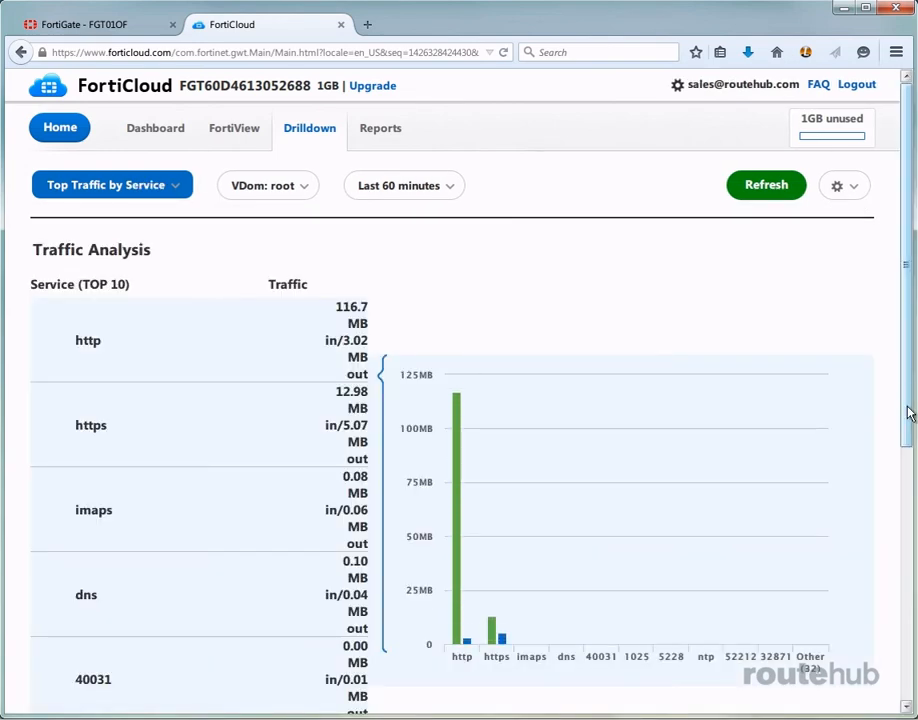
drag(910, 413, 898, 365)
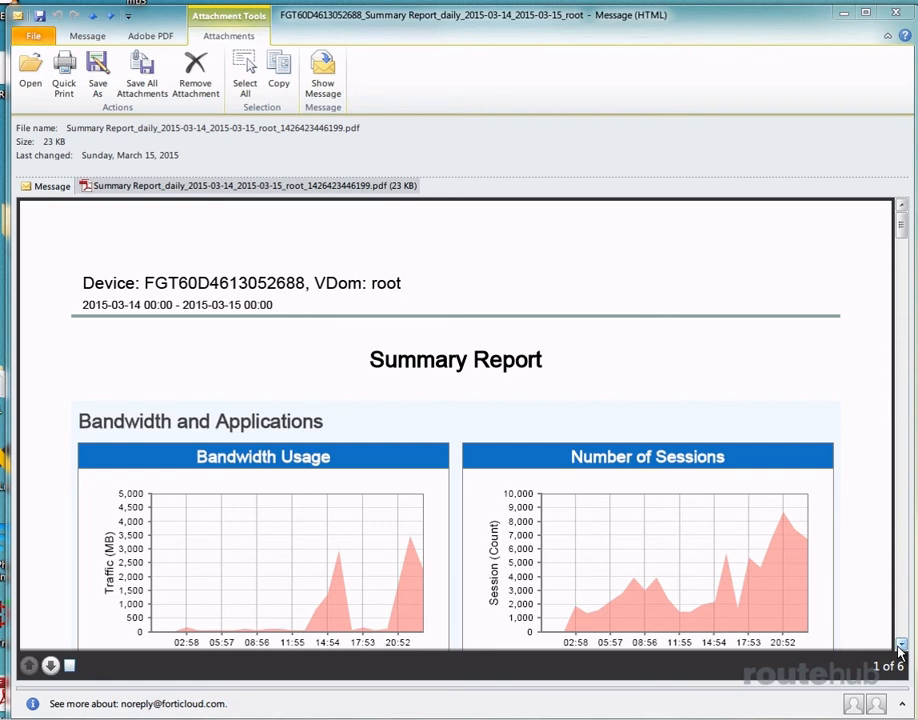
Read through the bandwidth and session sections of the emailed daily Summary Report PDF in Outlook
scroll(899, 651, down, 5)
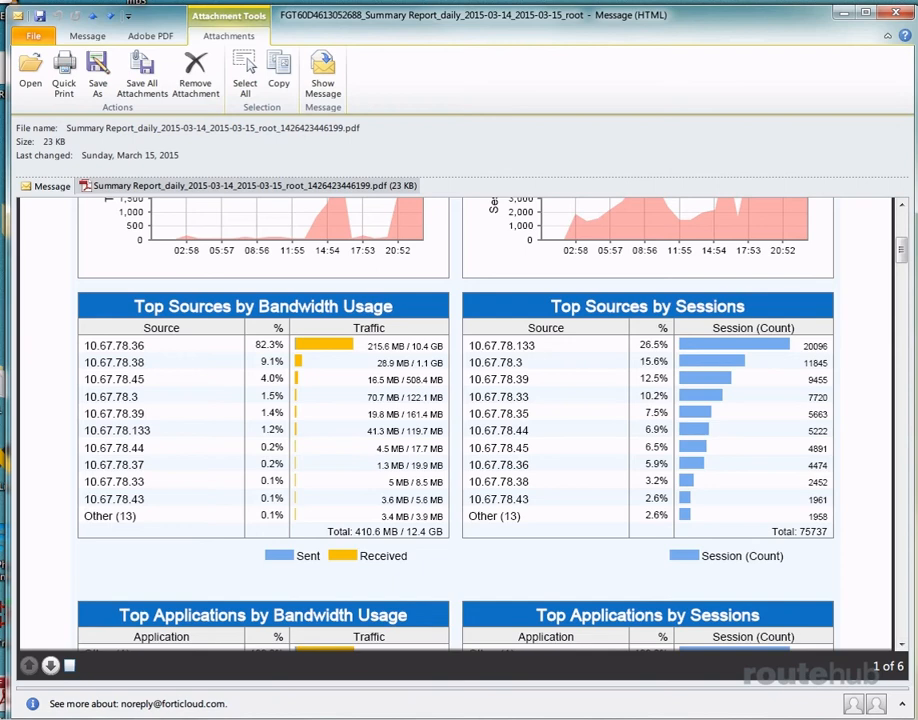
click(902, 645)
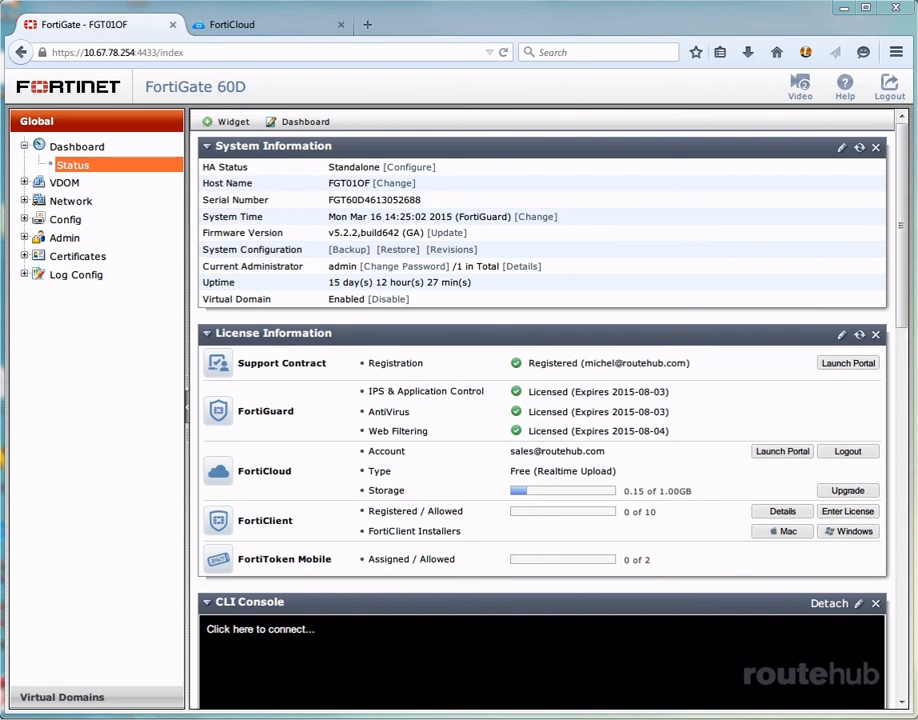
Check the device's entry in the FortiCloud portal, and apply FortiCloud as the Central Management option in the FortiGate's administrator settings
click(232, 24)
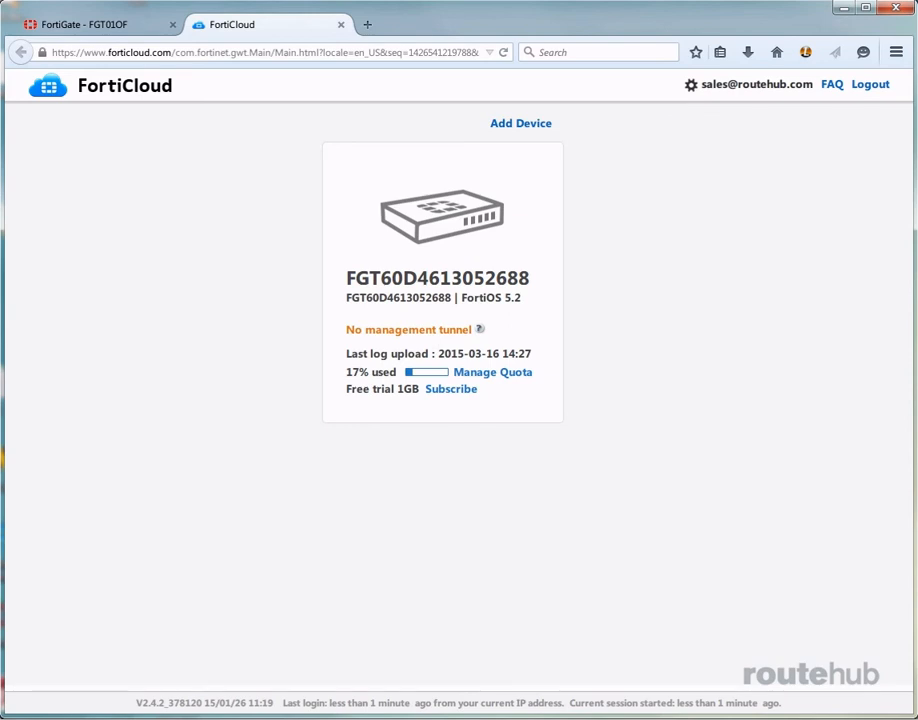
click(101, 24)
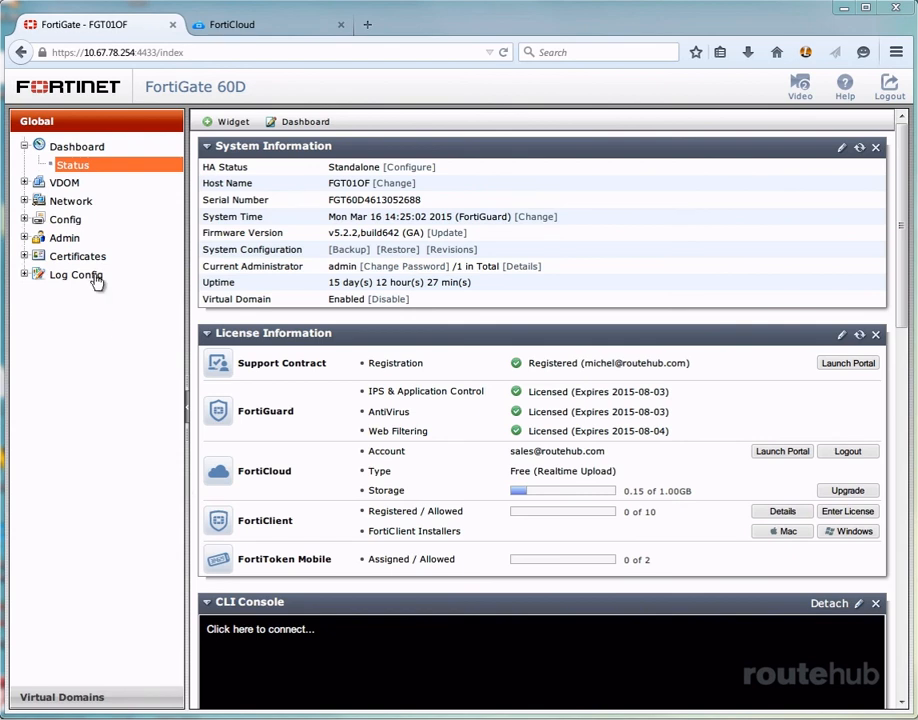
click(64, 238)
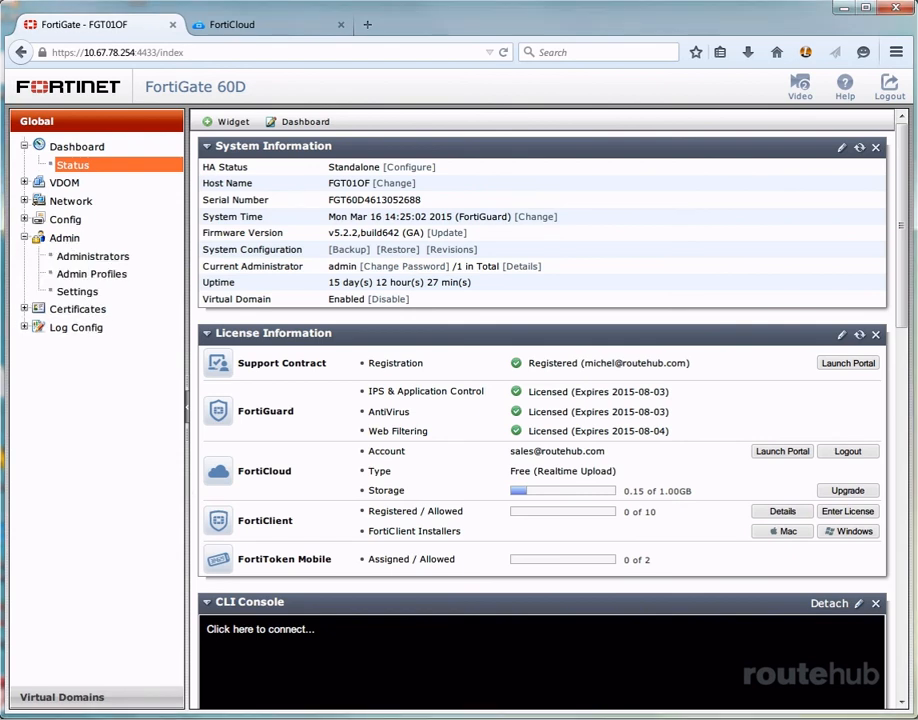
click(64, 291)
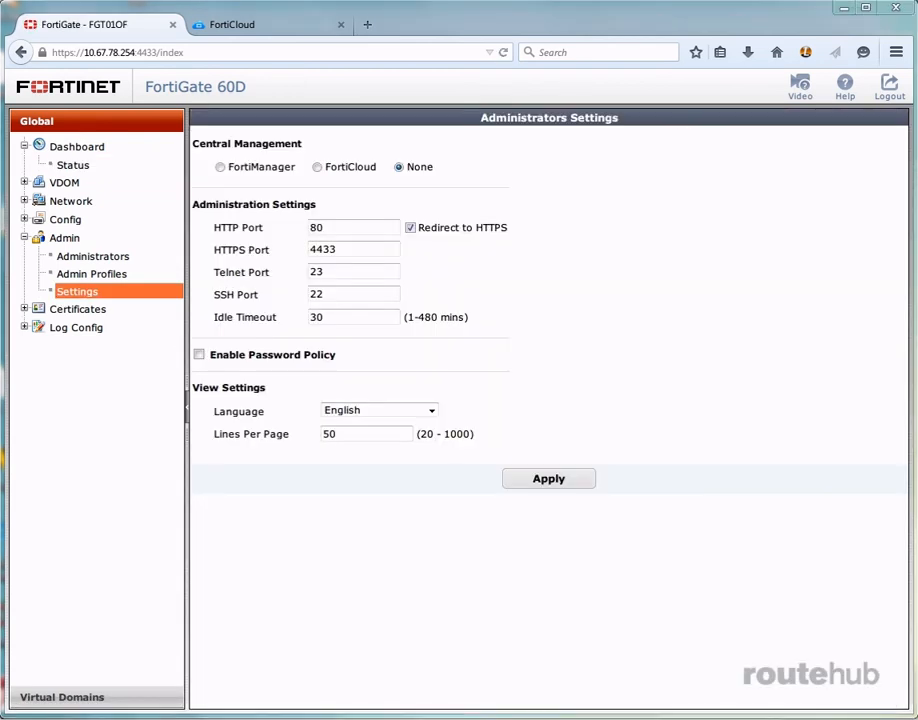
click(320, 168)
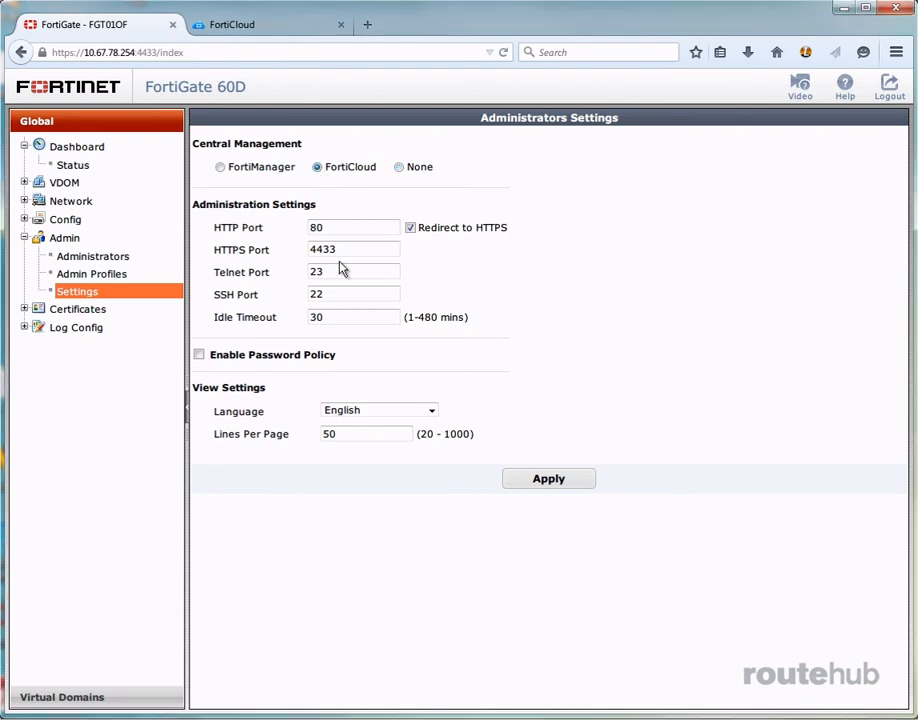
click(549, 483)
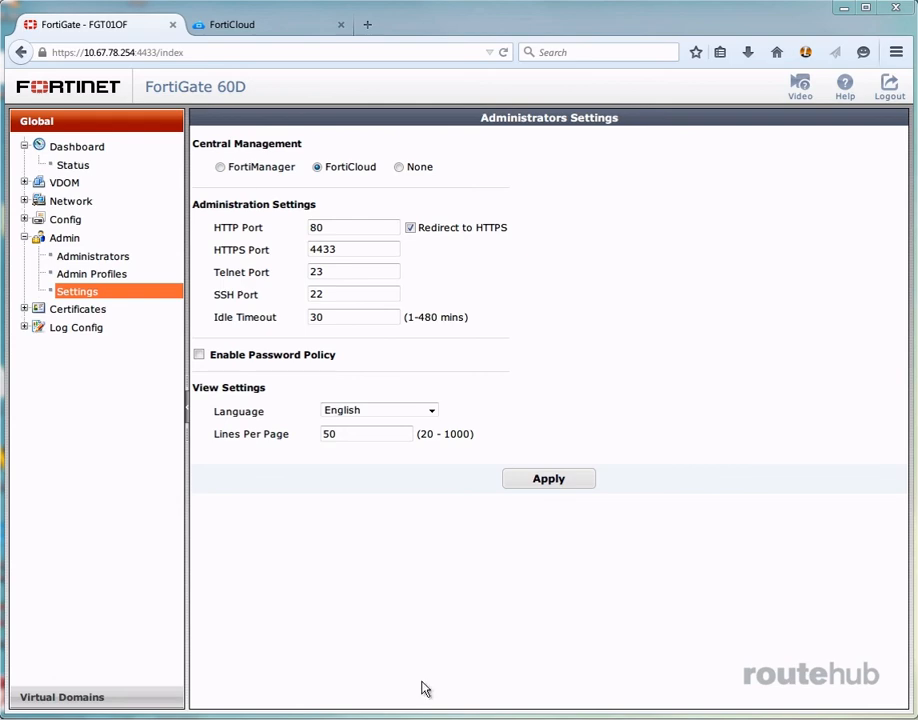
Check the FortiGate's status dashboard, and open the FGT01OF device's Management page in the FortiCloud portal
click(84, 166)
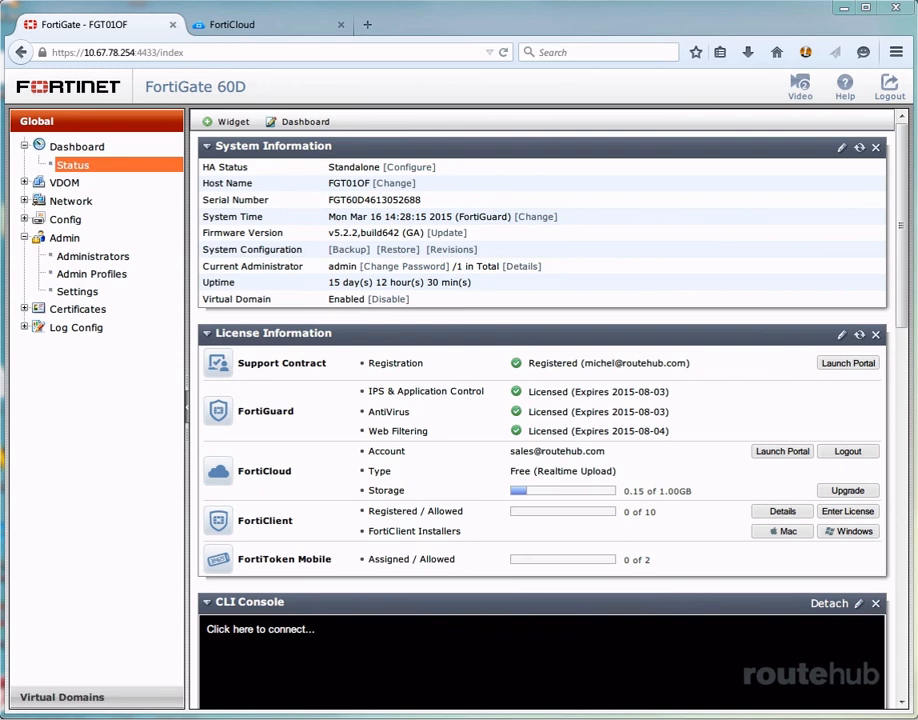
click(290, 32)
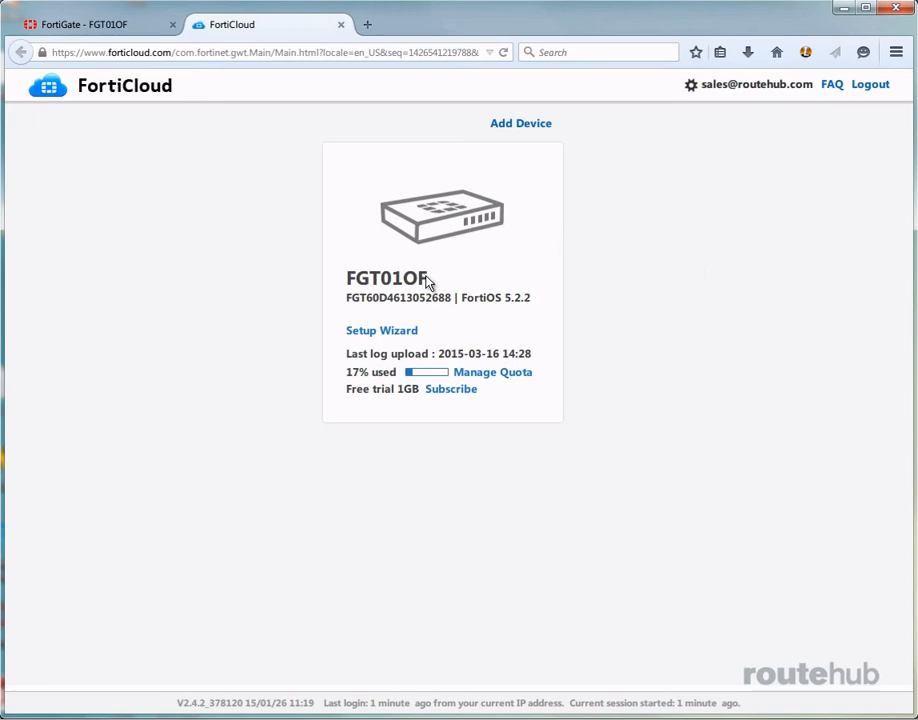
click(440, 224)
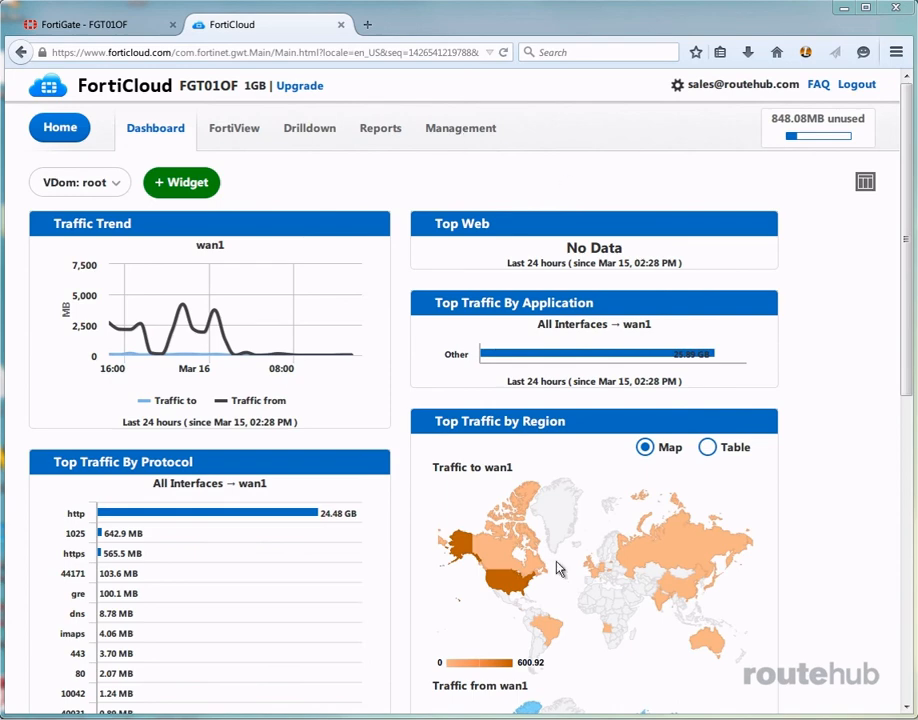
click(446, 131)
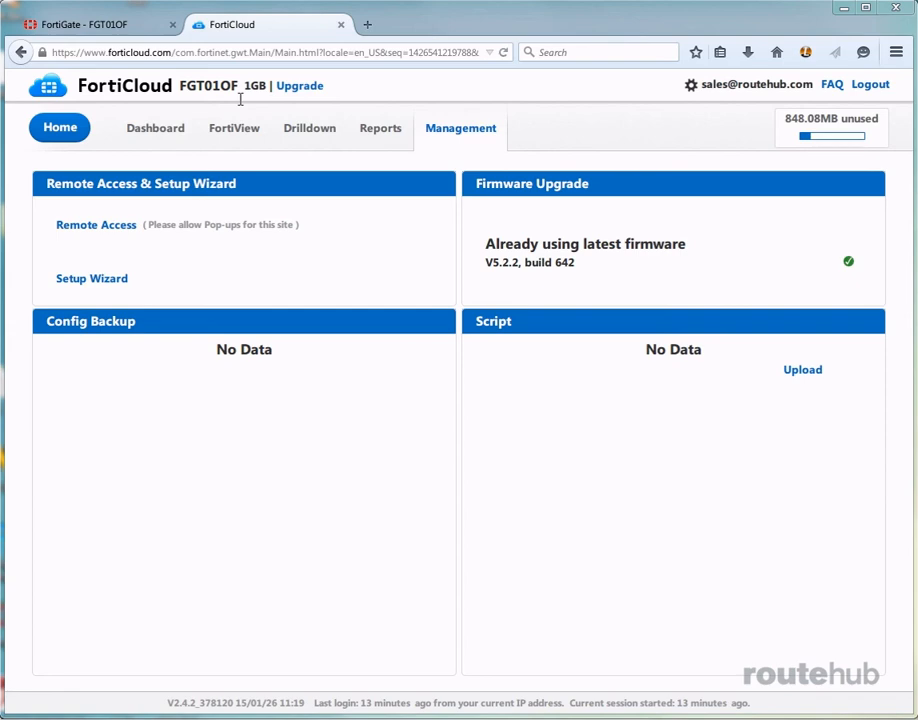
Return to the FortiGate's status dashboard, connect the CLI console and enter global configuration with "config global"
click(85, 24)
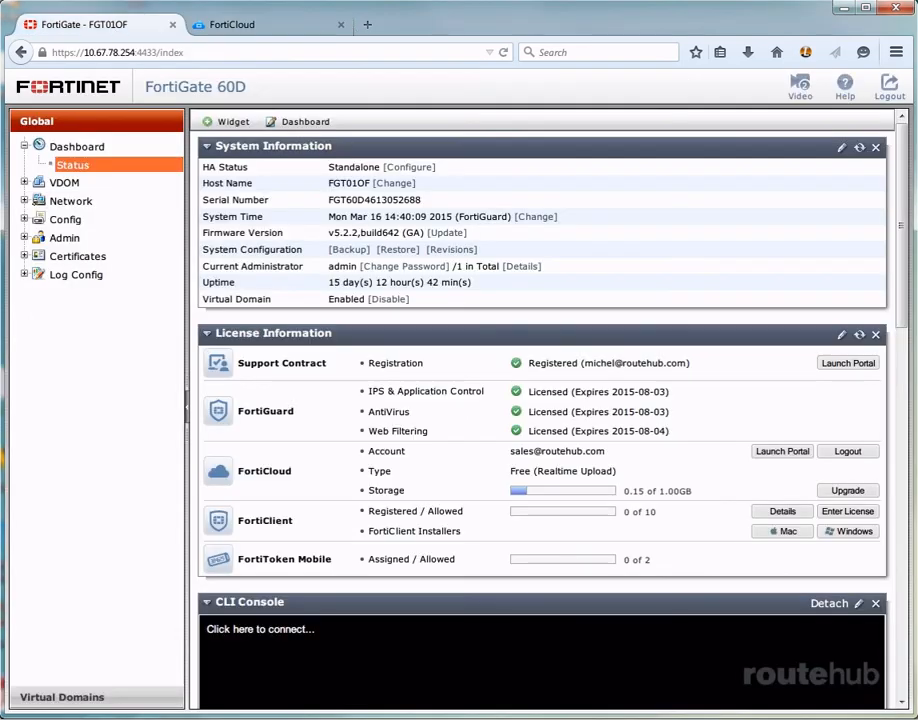
scroll(540, 420, down, 8)
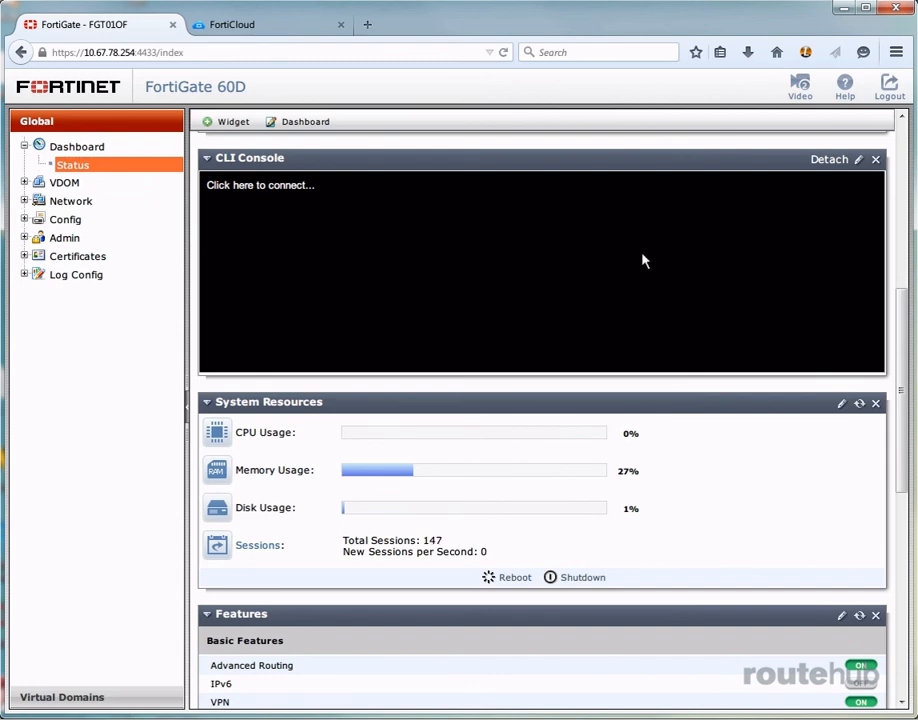
click(643, 260)
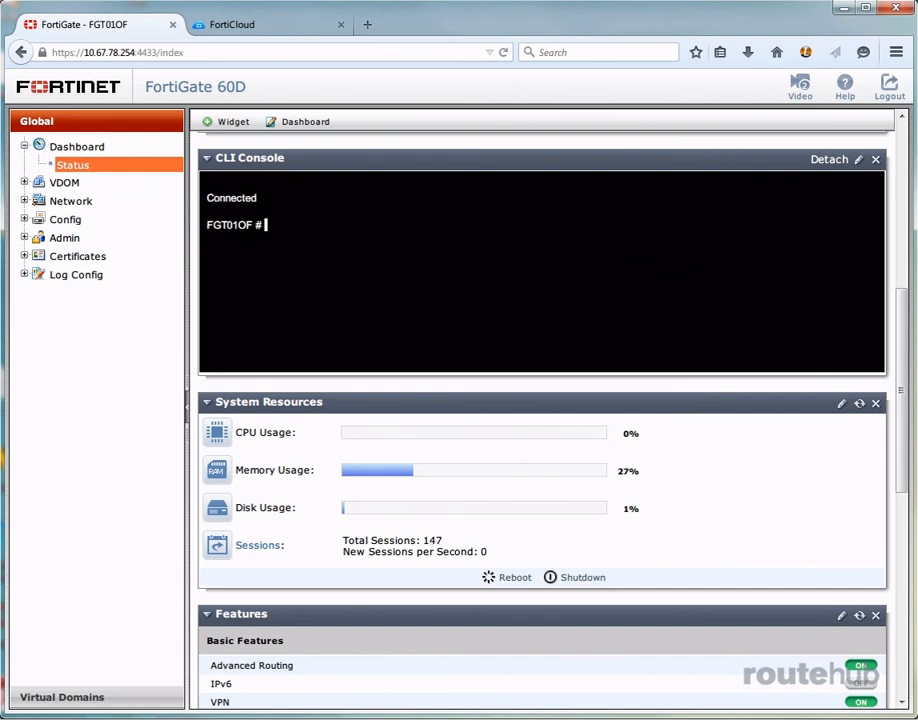
text(config global)
key(Return)
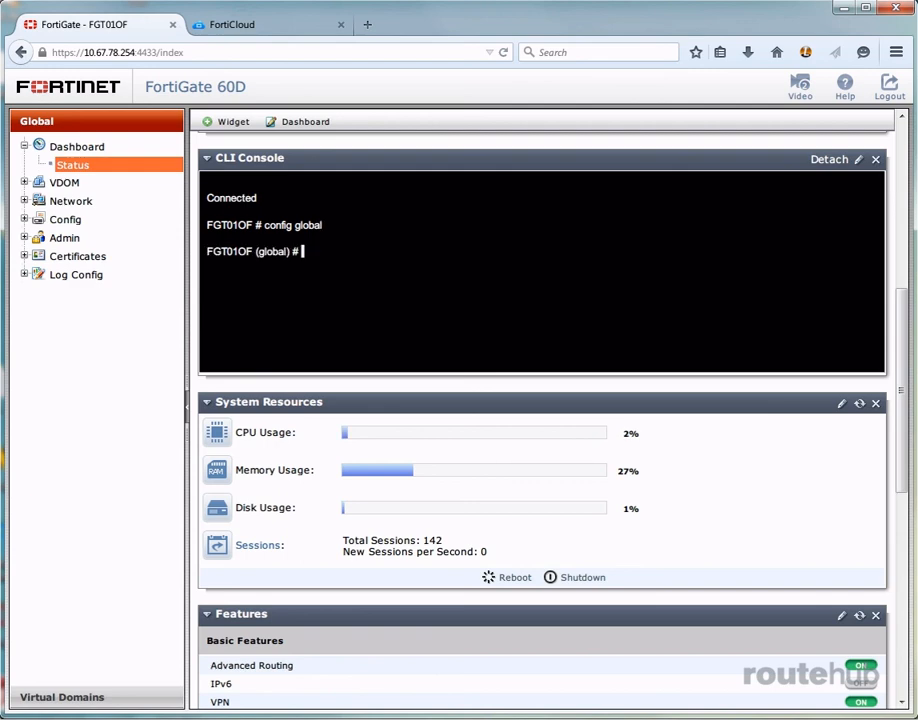
Enter the "config system central-management" context in the console and show its current settings
text(config system ce)
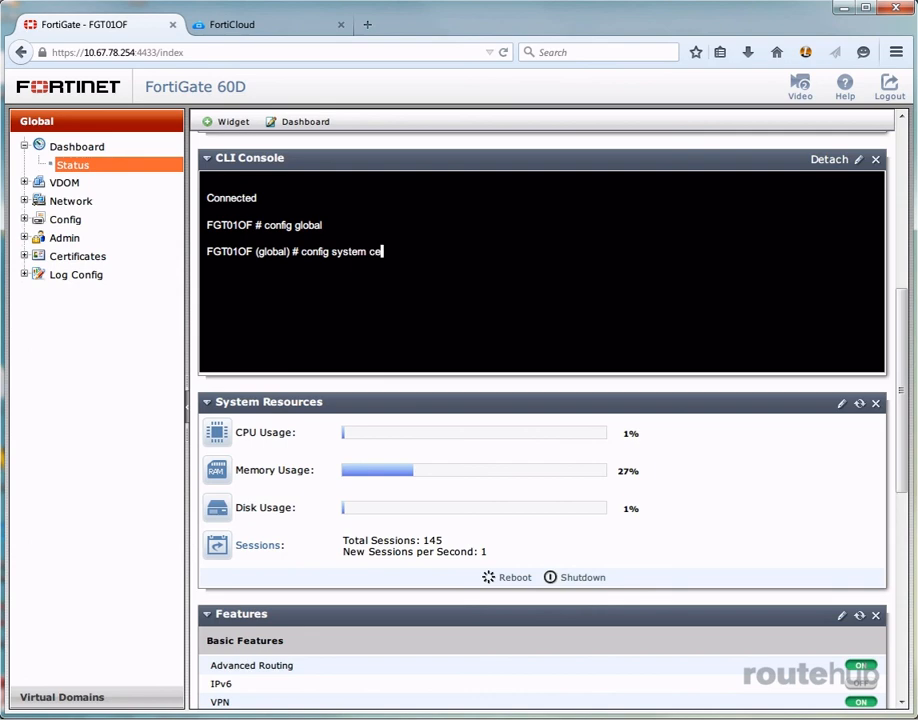
key(Tab)
key(Return)
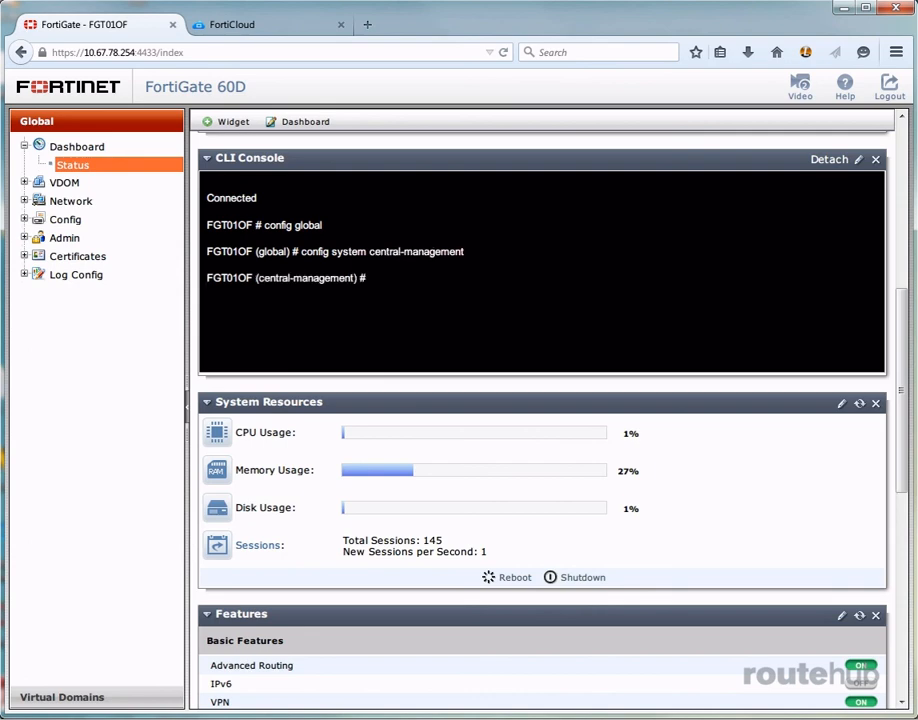
text(show)
key(Return)
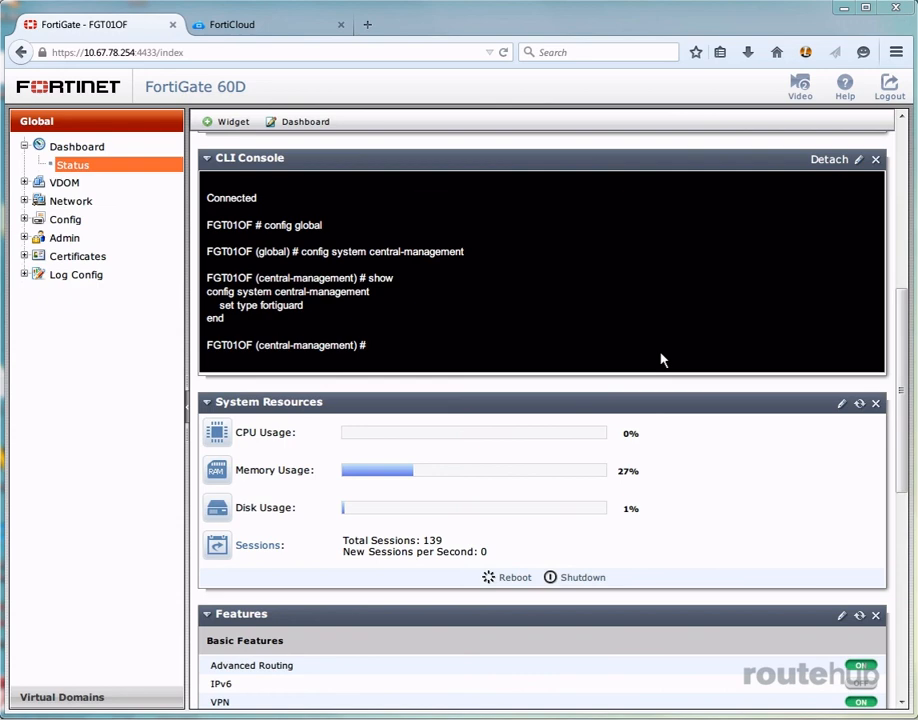
Set the central management mode to backup with "set mode backup" and show the configuration again
text(set mo)
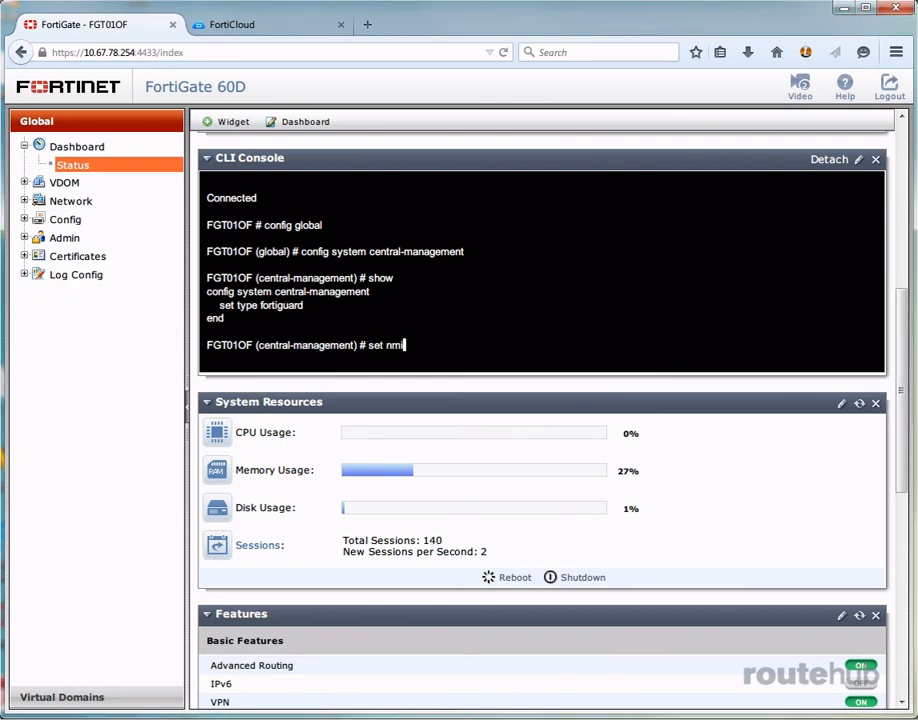
key(BackSpace)
key(BackSpace)
text(mode backup)
key(Return)
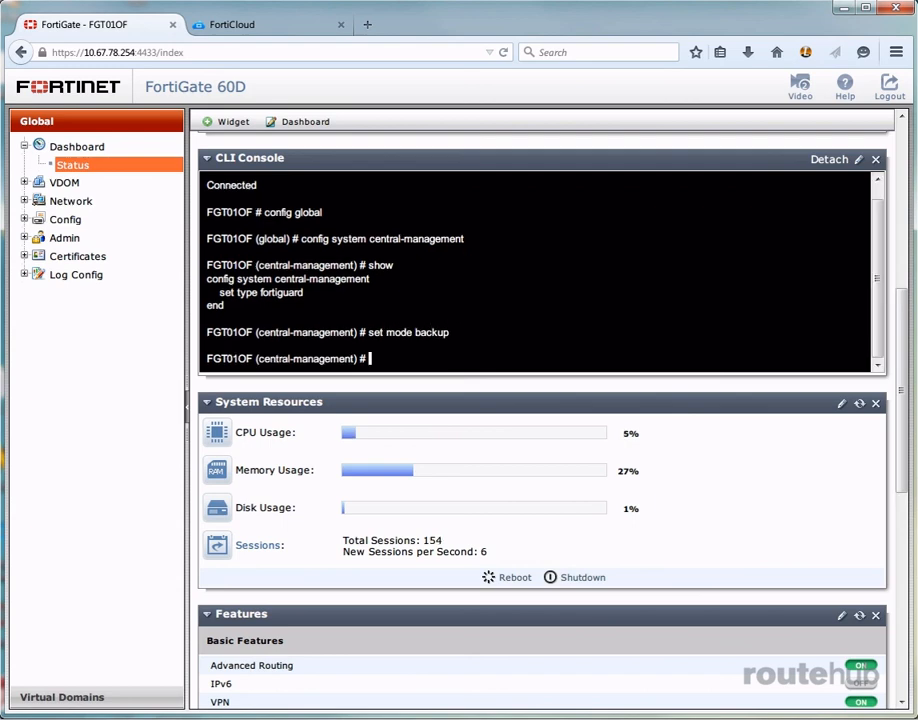
text(show)
key(Return)
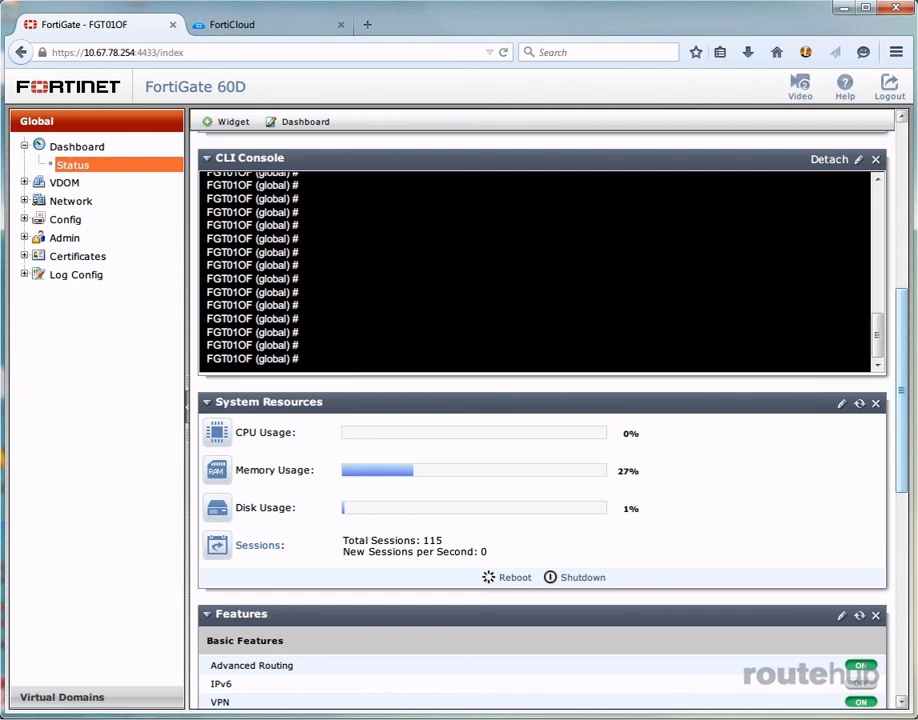
Back up the configuration to FortiCloud with "execute backup config management-station MarchCFG1" from the global context
text(execute backup config)
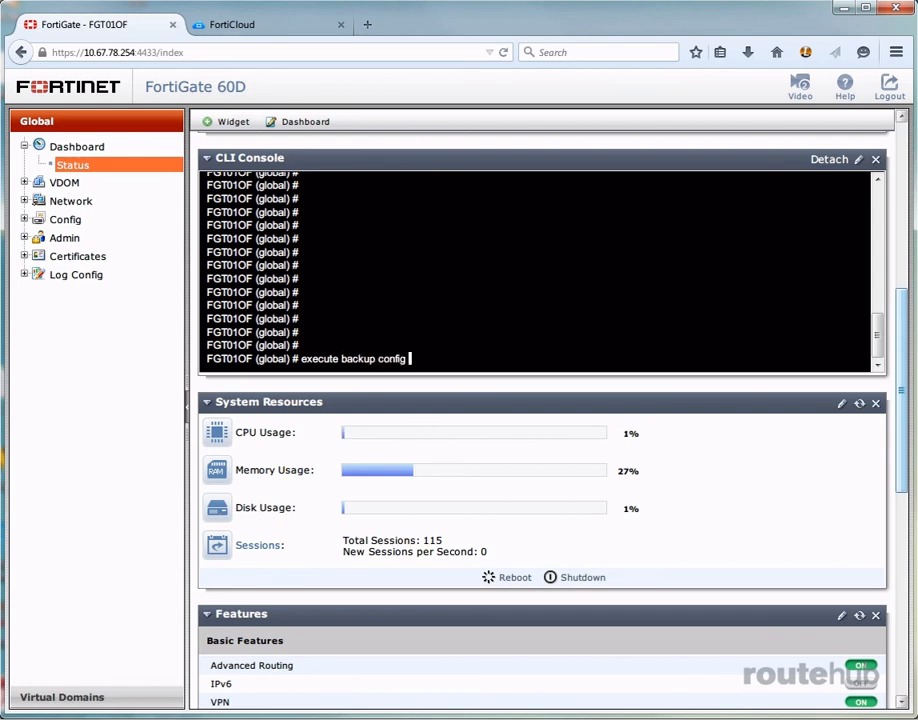
text( management-station)
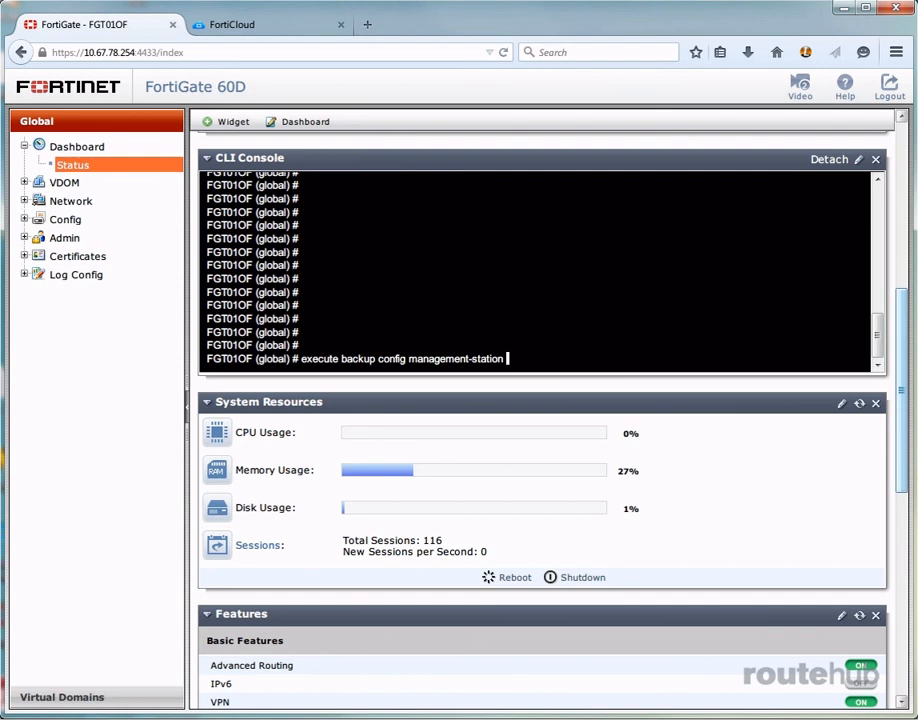
text(March)
text(CFG1)
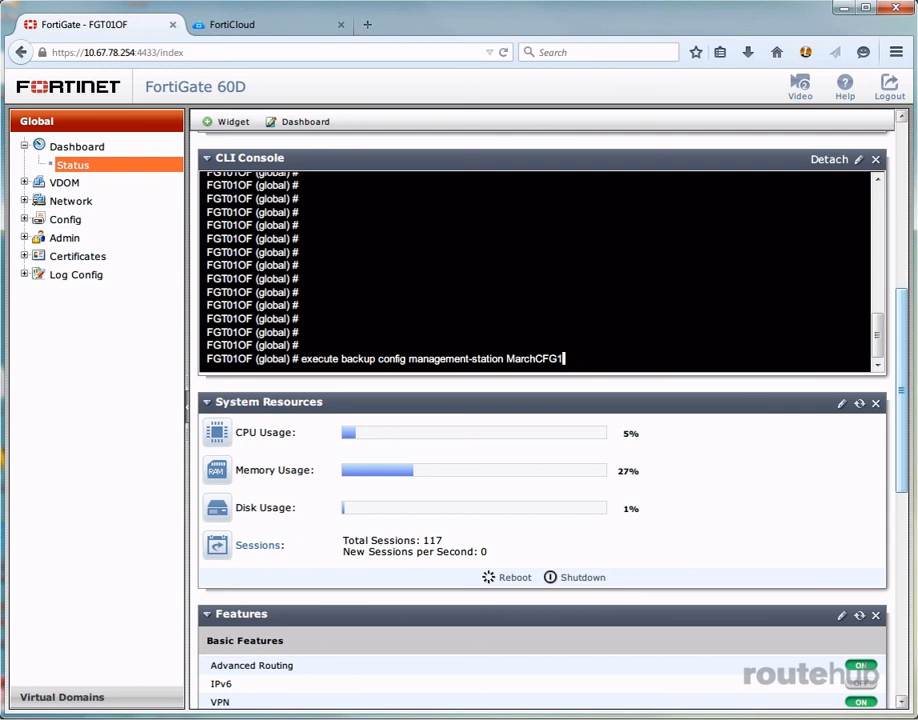
key(Return)
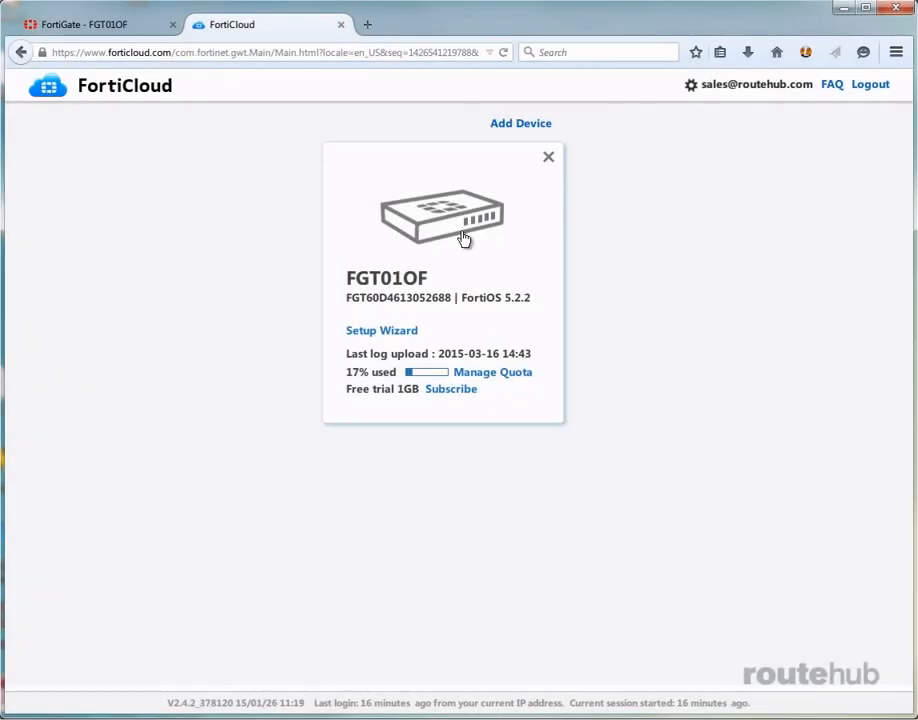
Open the FGT01OF device's Management page in the FortiCloud portal and check the first Config Backup entry
click(334, 172)
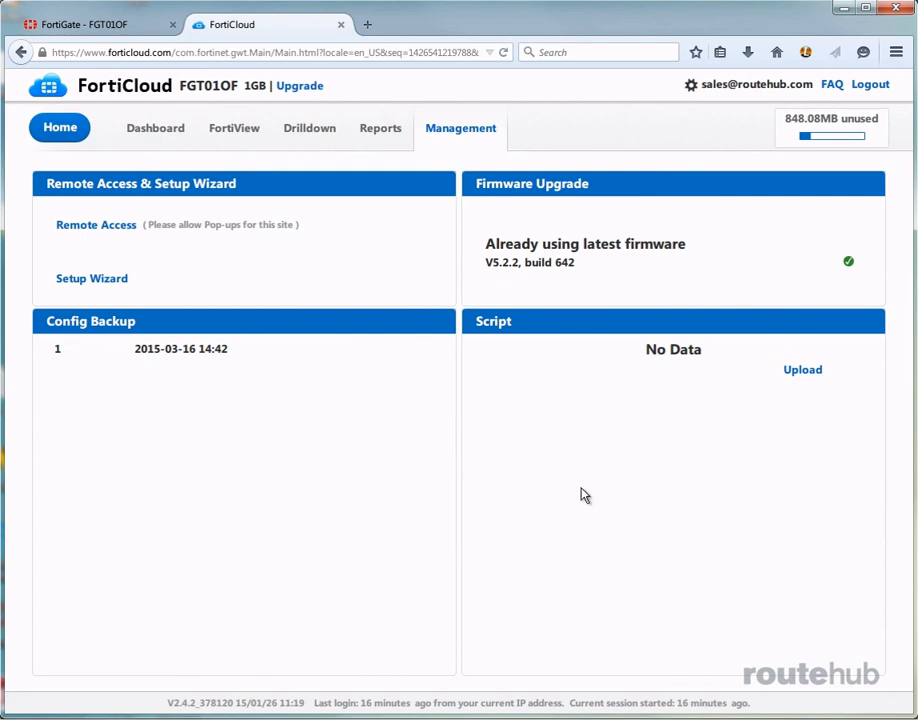
mouse_move(205, 346)
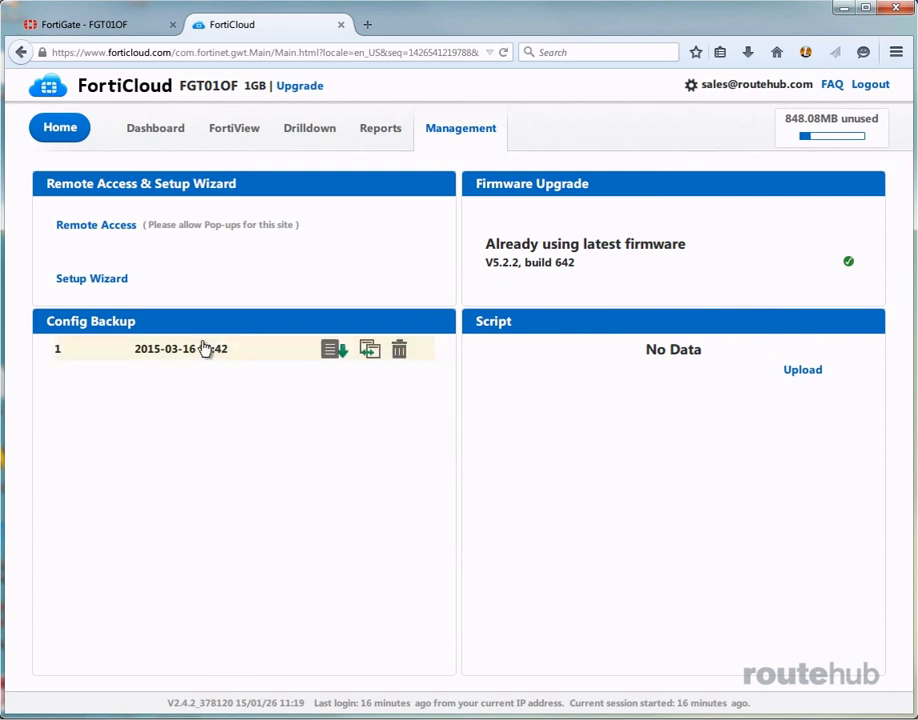